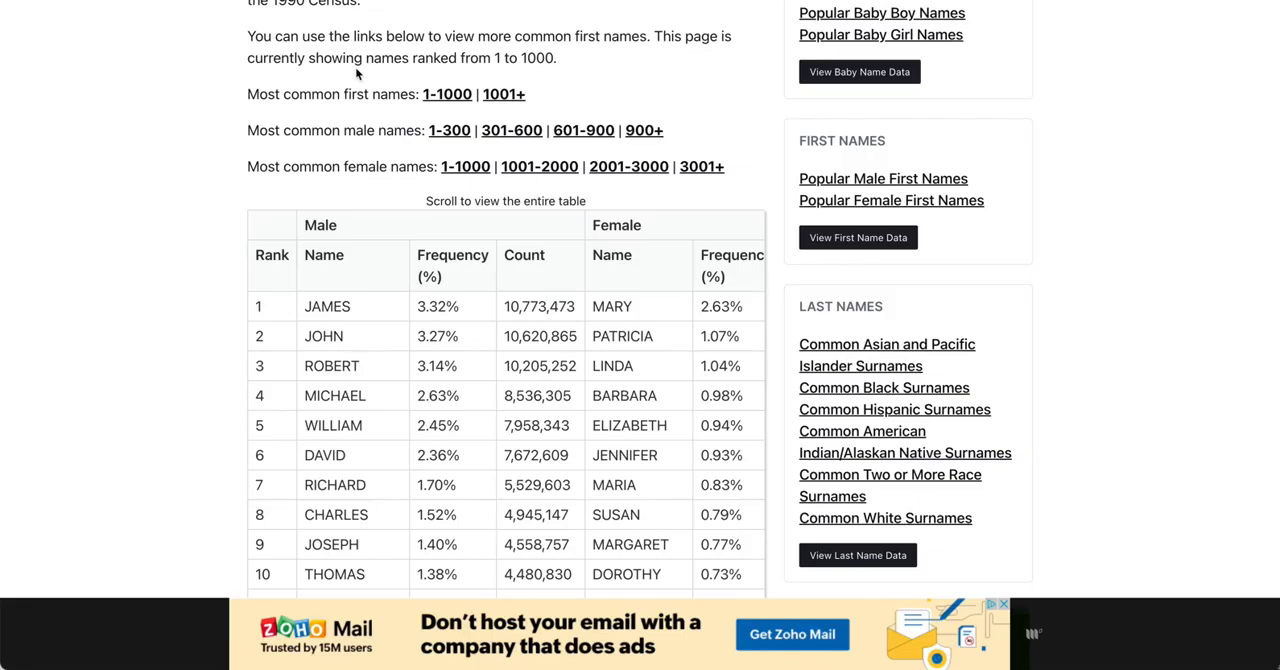
Step: Open the Last Names page on Name Census and look through its table of most common surnames
scroll(357, 73, up, 4)
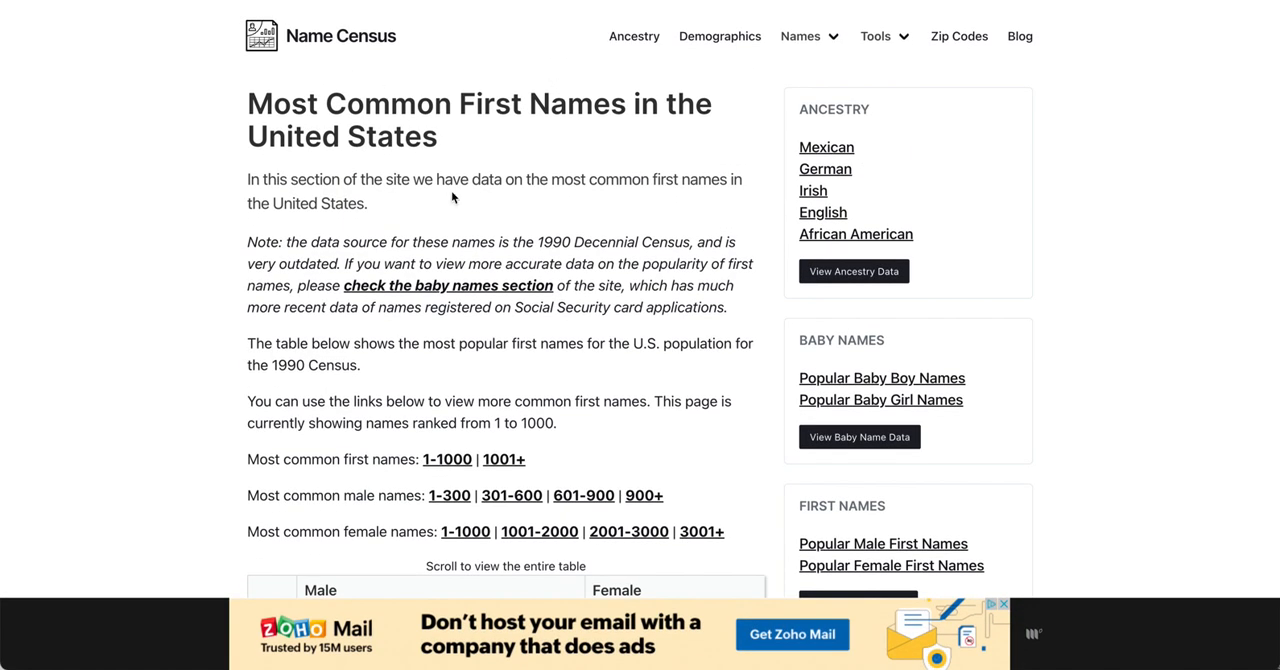
mouse_move(831, 54)
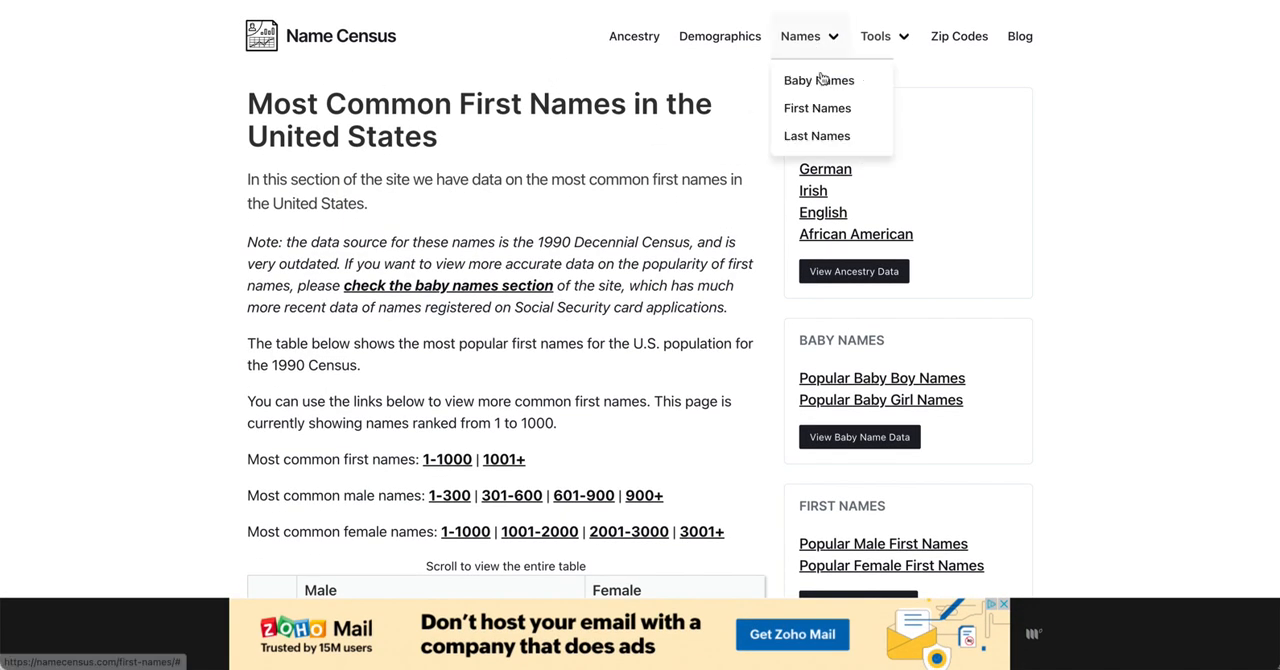
click(817, 137)
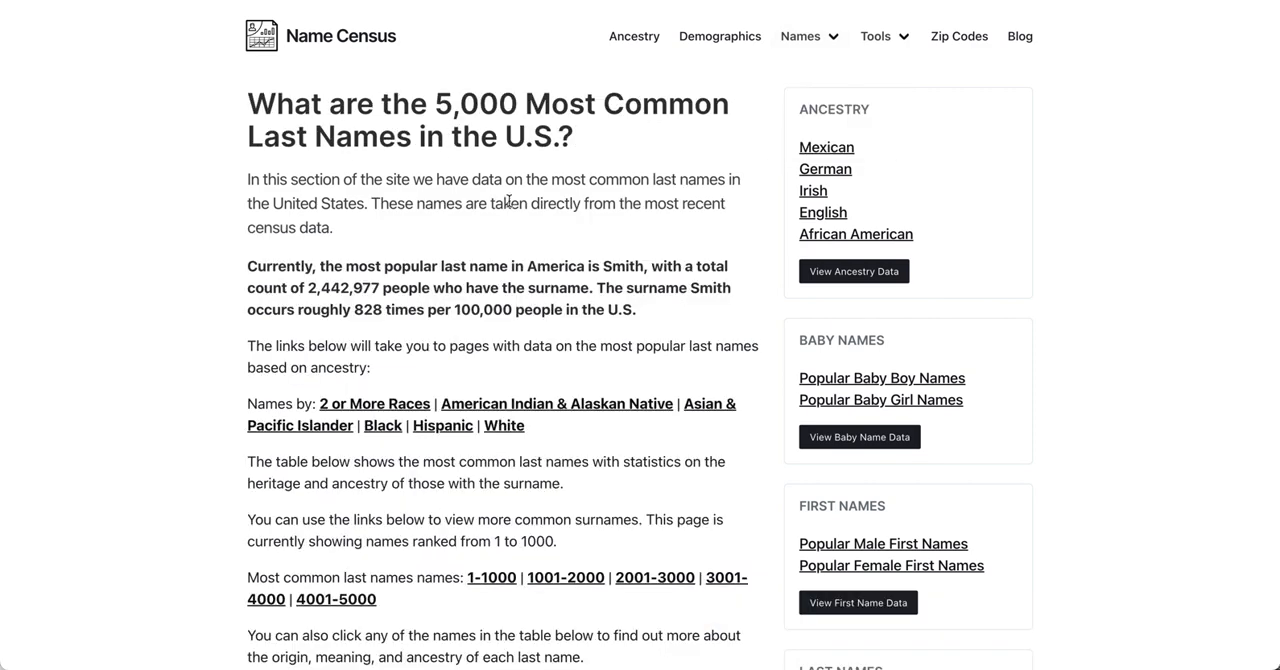
scroll(509, 202, down, 6)
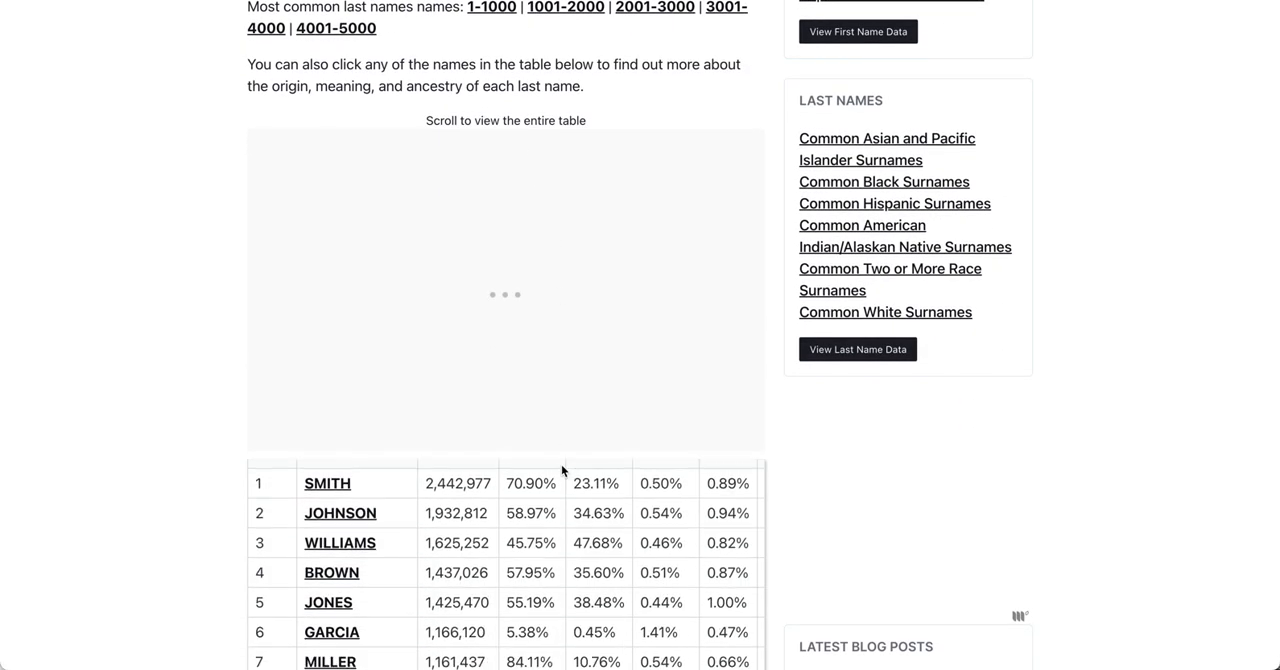
scroll(562, 470, down, 4)
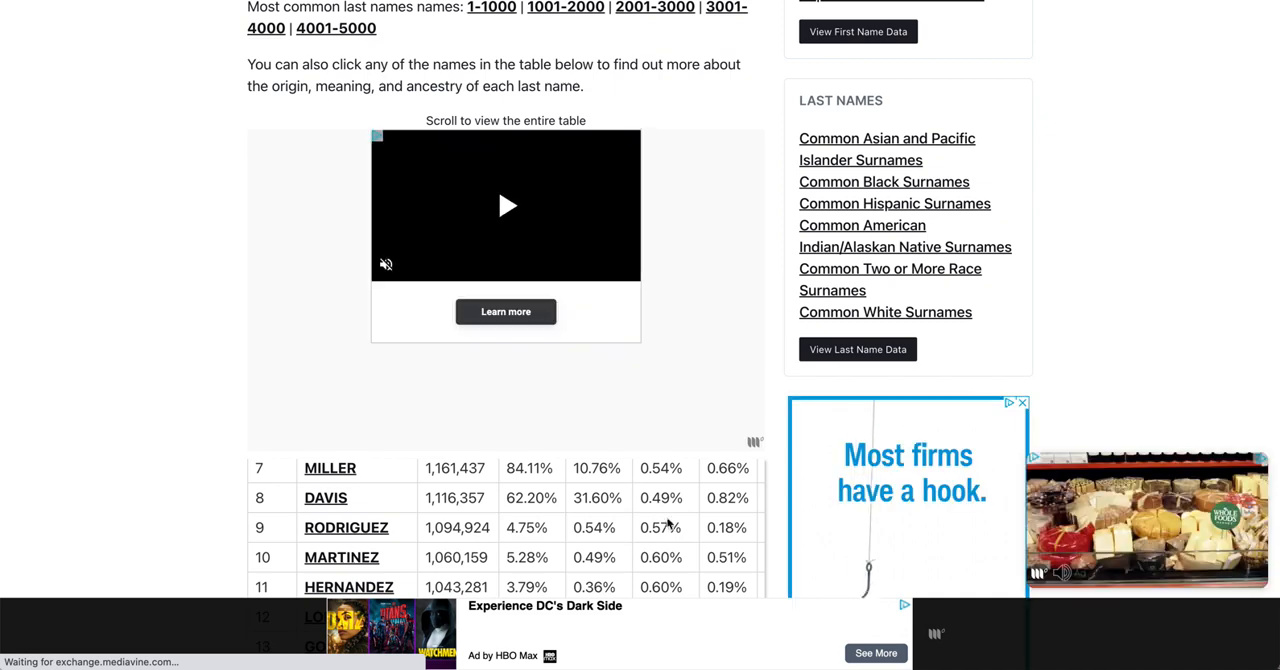
scroll(668, 524, up, 5)
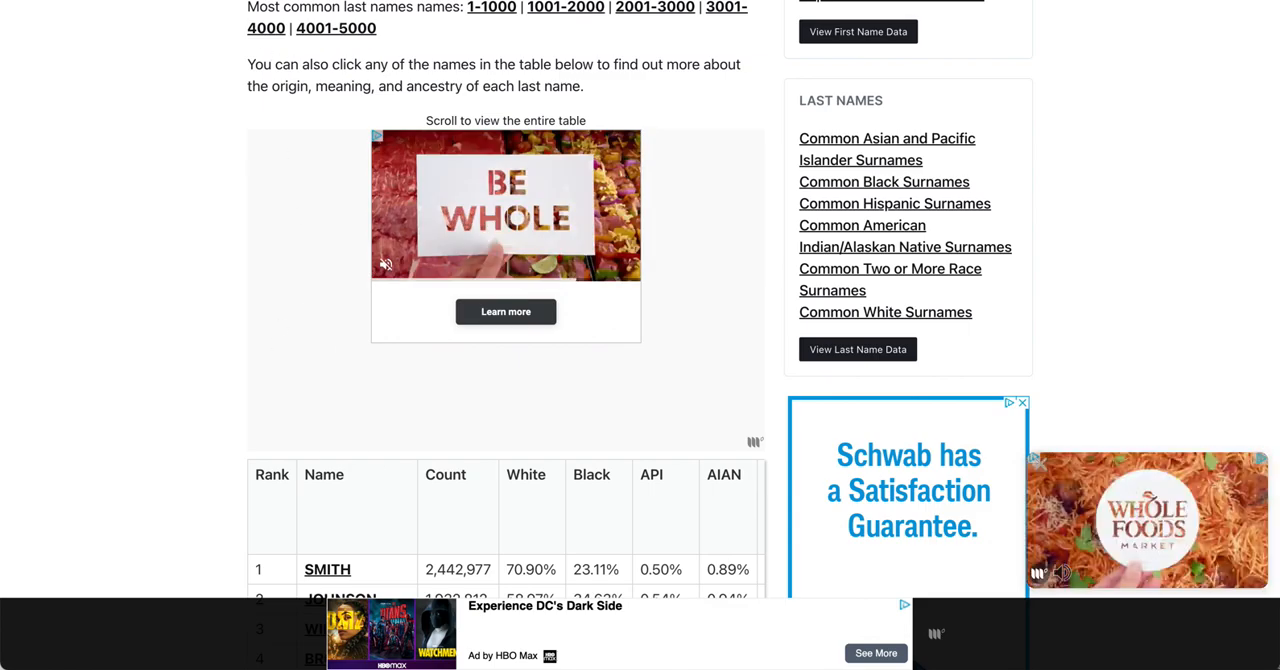
Step: Switch to the First and Last Names List spreadsheet in Google Sheets and start an IMPORTHTML formula in A2 with A7 as the URL
click(340, 1)
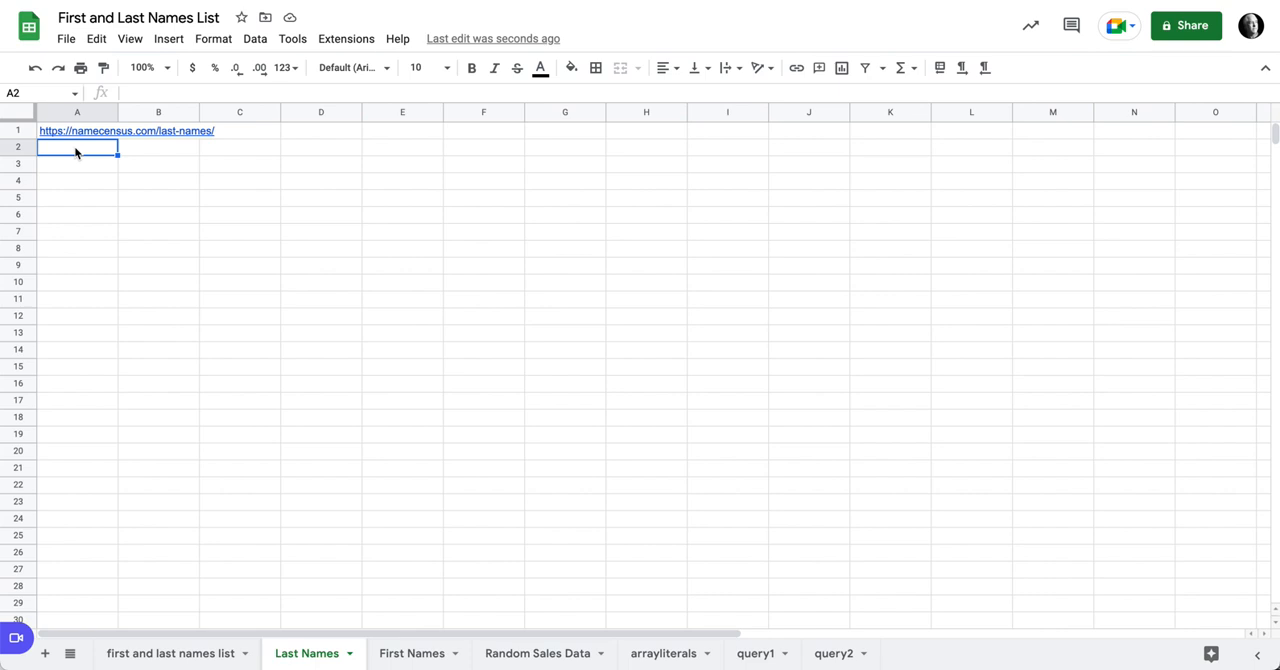
text(=imo)
key(BackSpace)
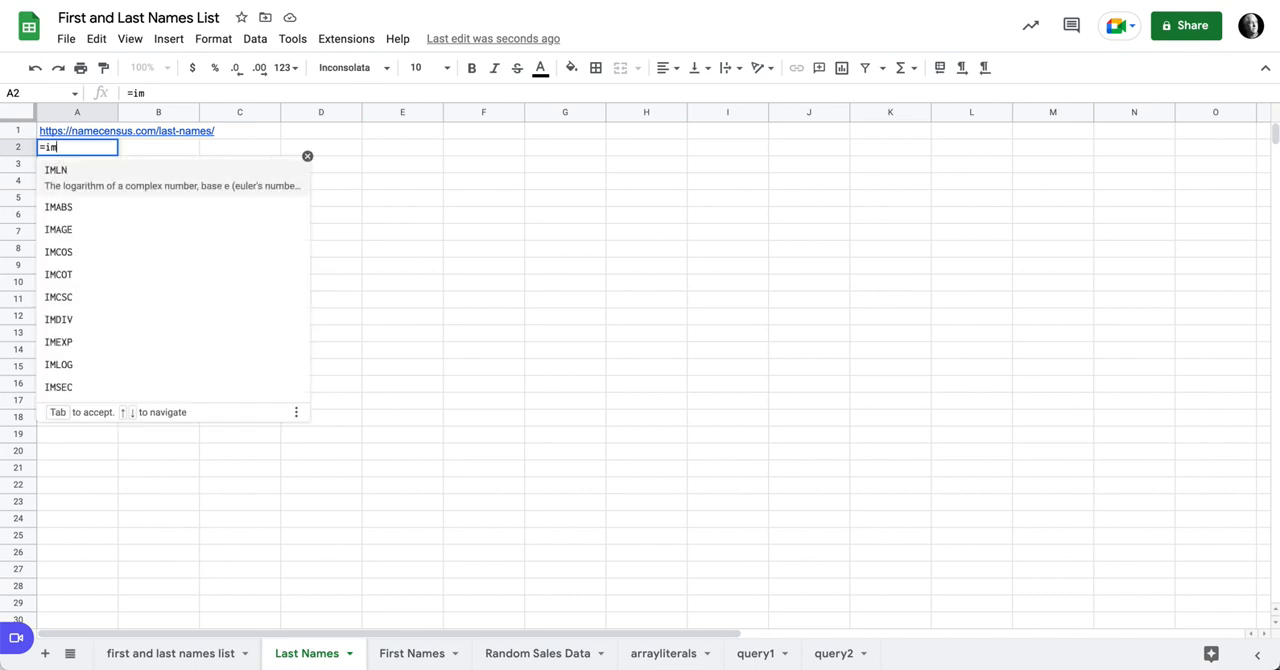
text(p)
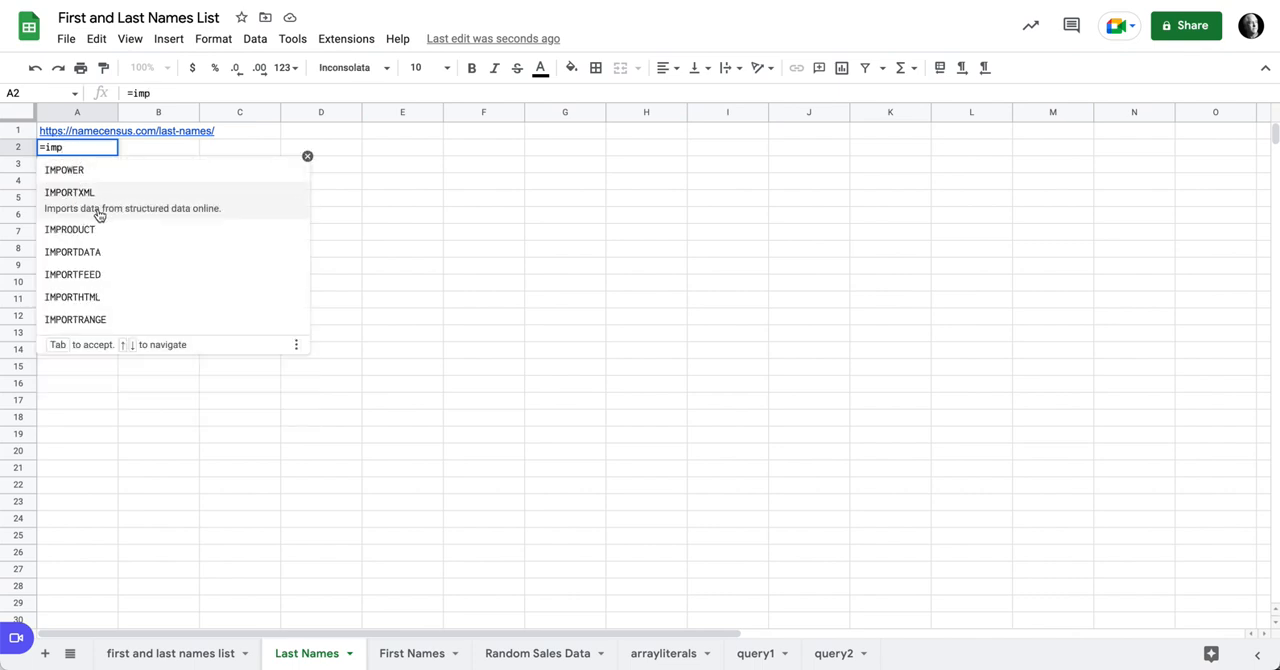
click(117, 297)
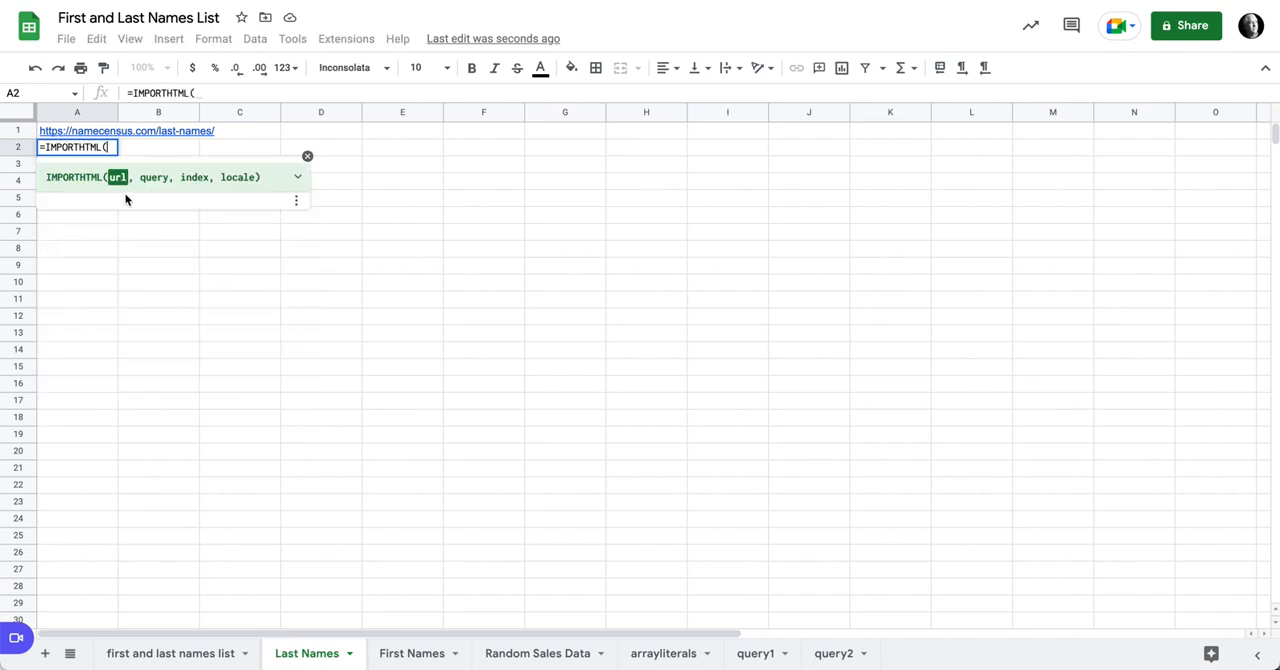
click(86, 133)
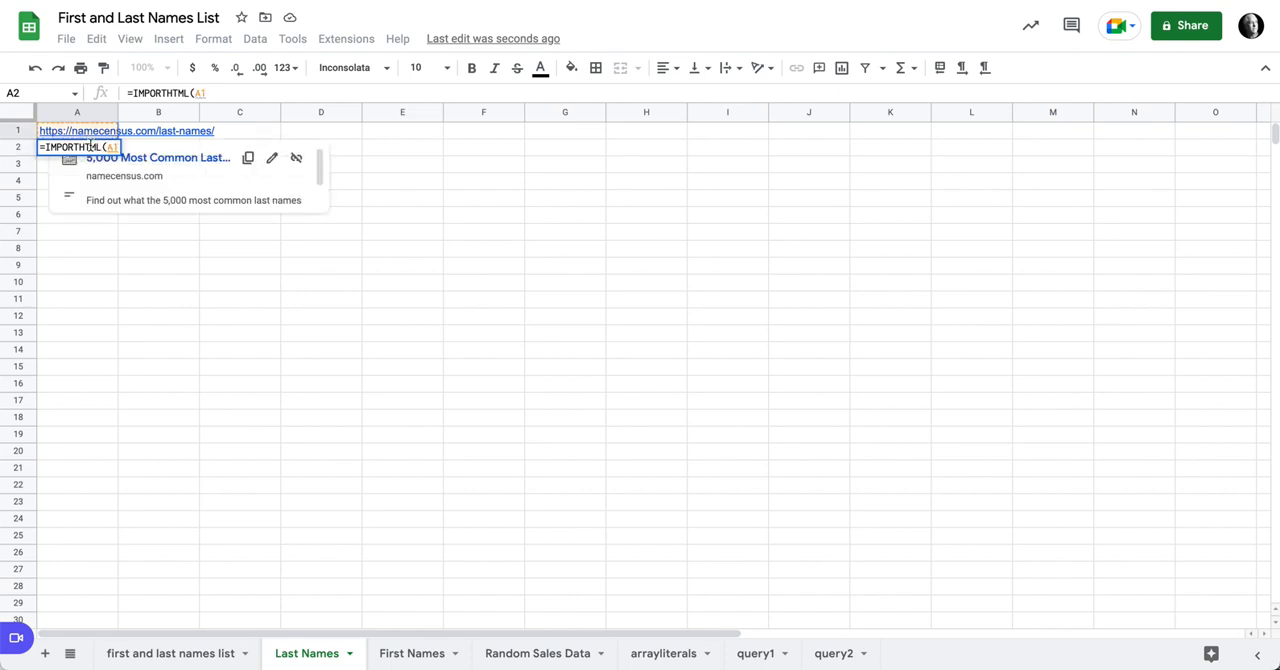
click(106, 232)
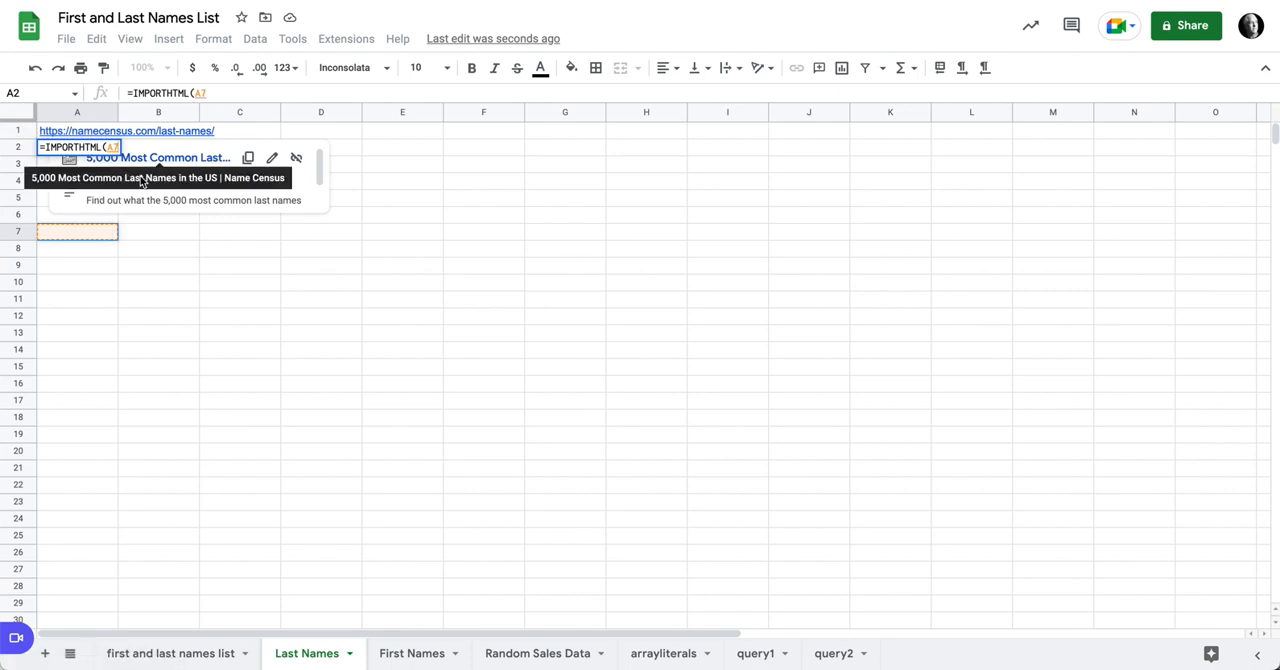
Step: Complete the IMPORTHTML formula in A2 with "table" as the query and 1 as the index
text(,)
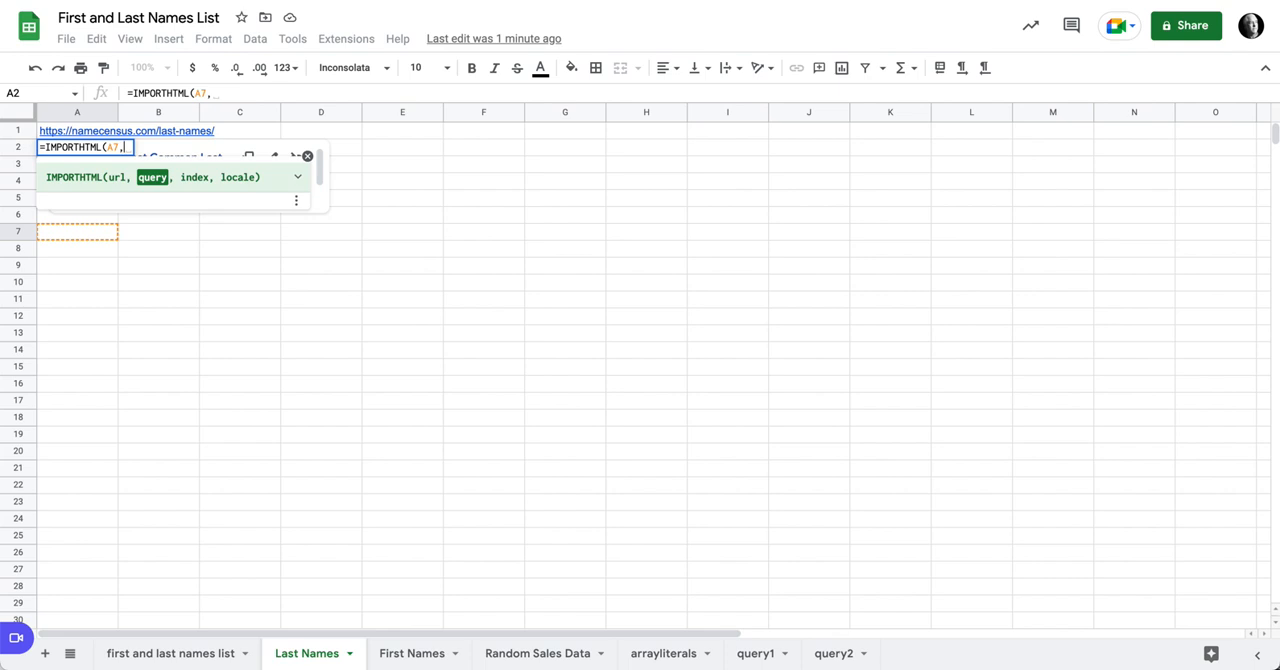
text("tab)
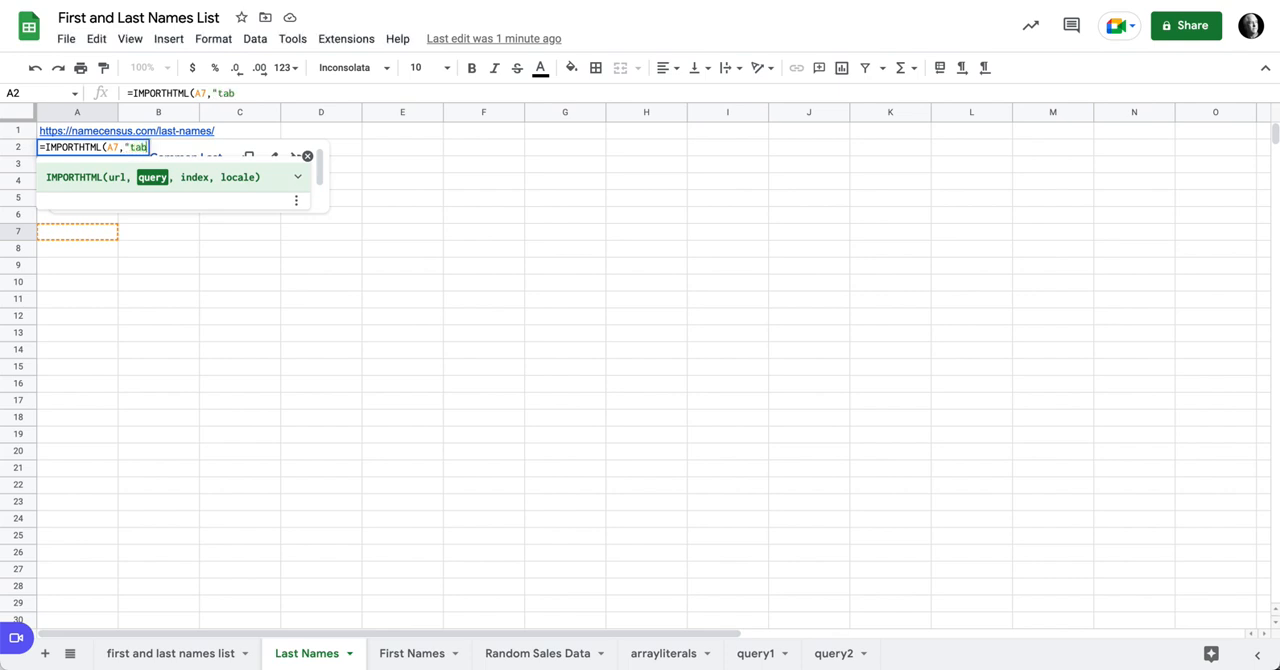
text(le")
text(,)
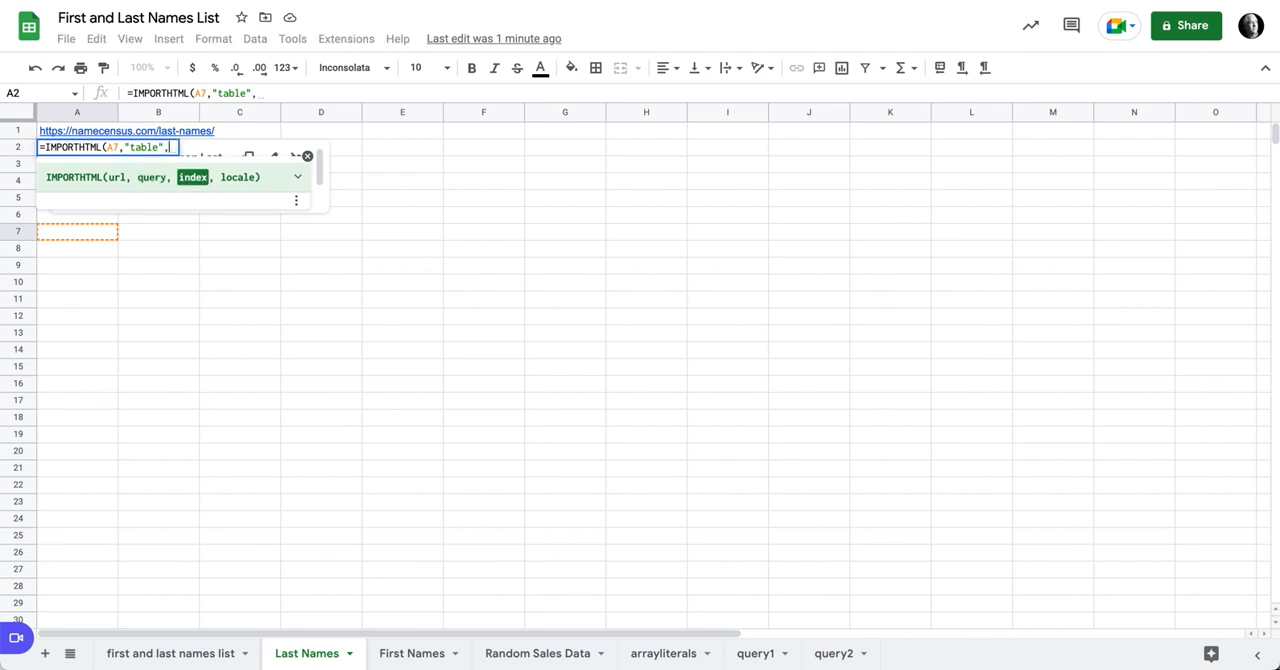
text(1))
key(Return)
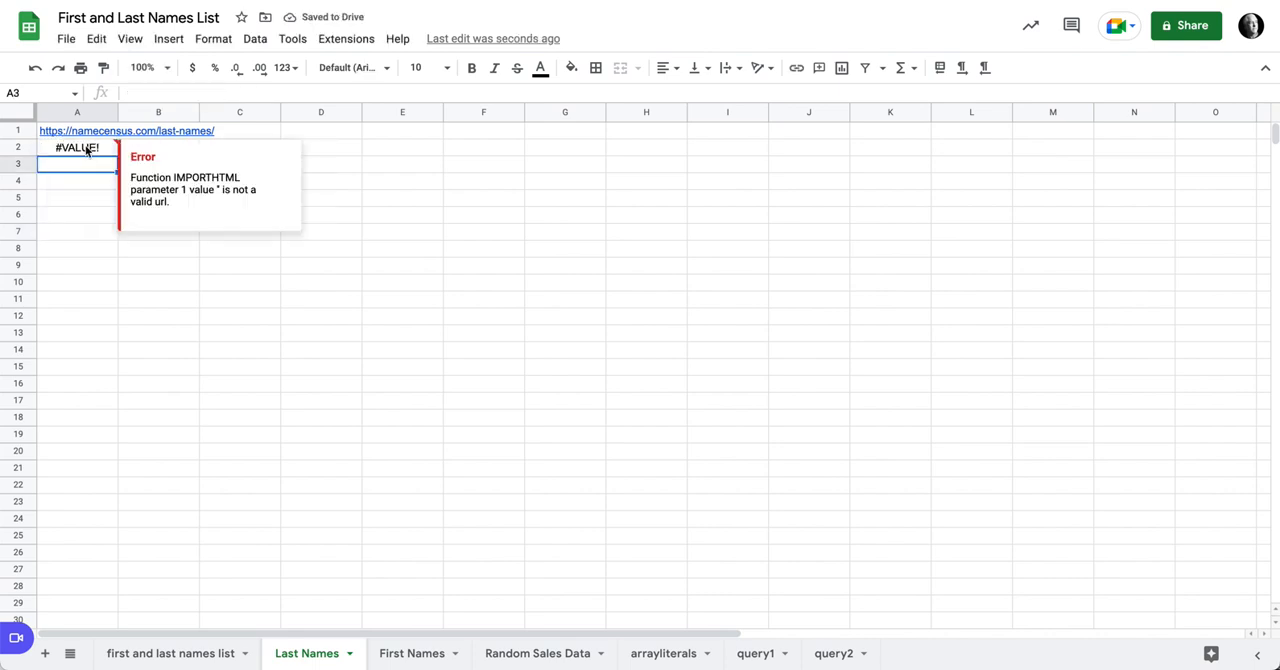
Step: Change the URL reference in A2's IMPORTHTML formula to A1
click(89, 149)
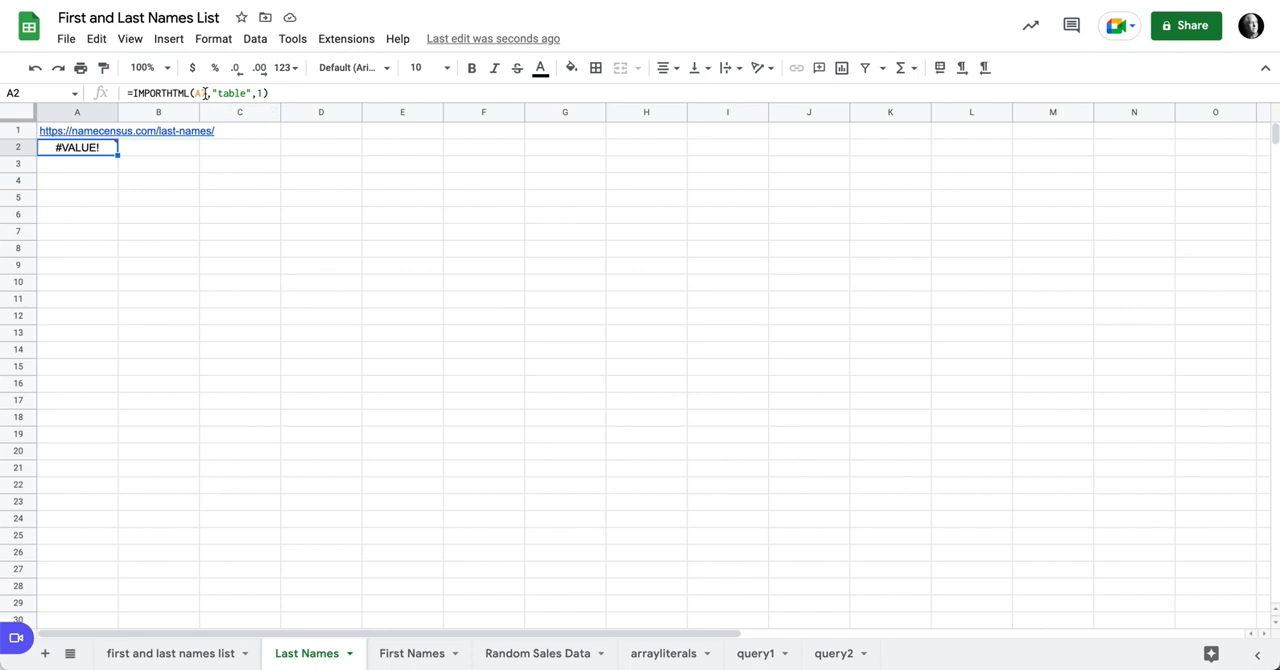
click(80, 134)
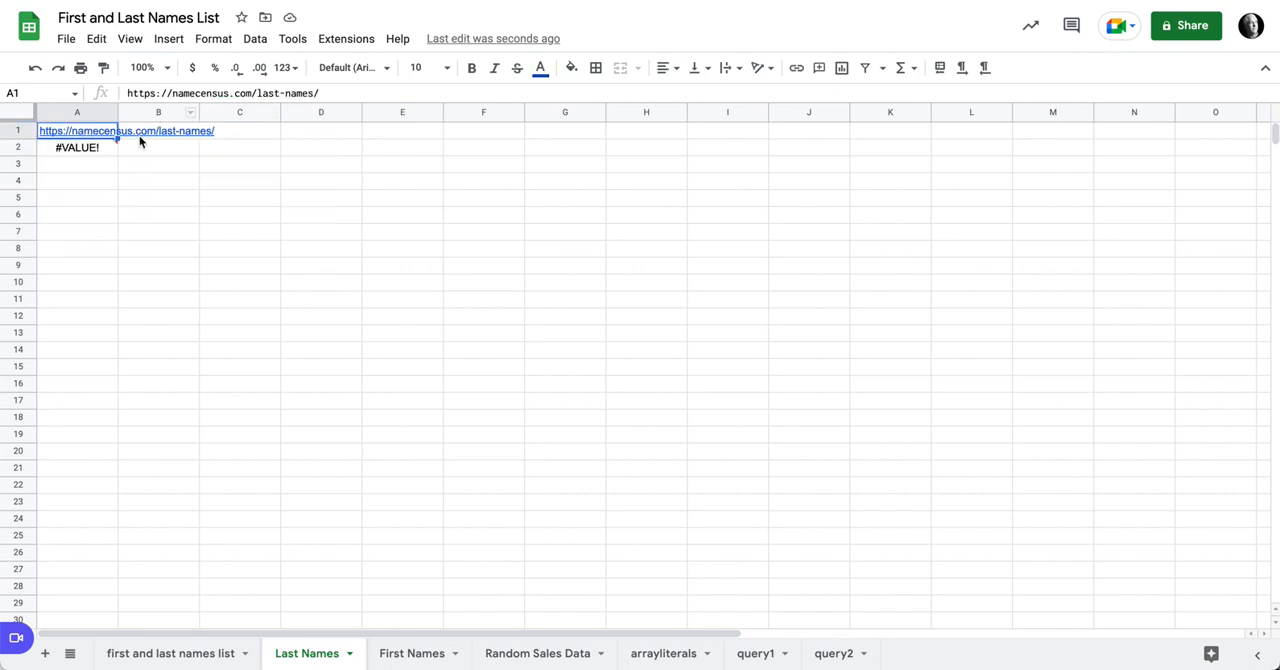
click(108, 152)
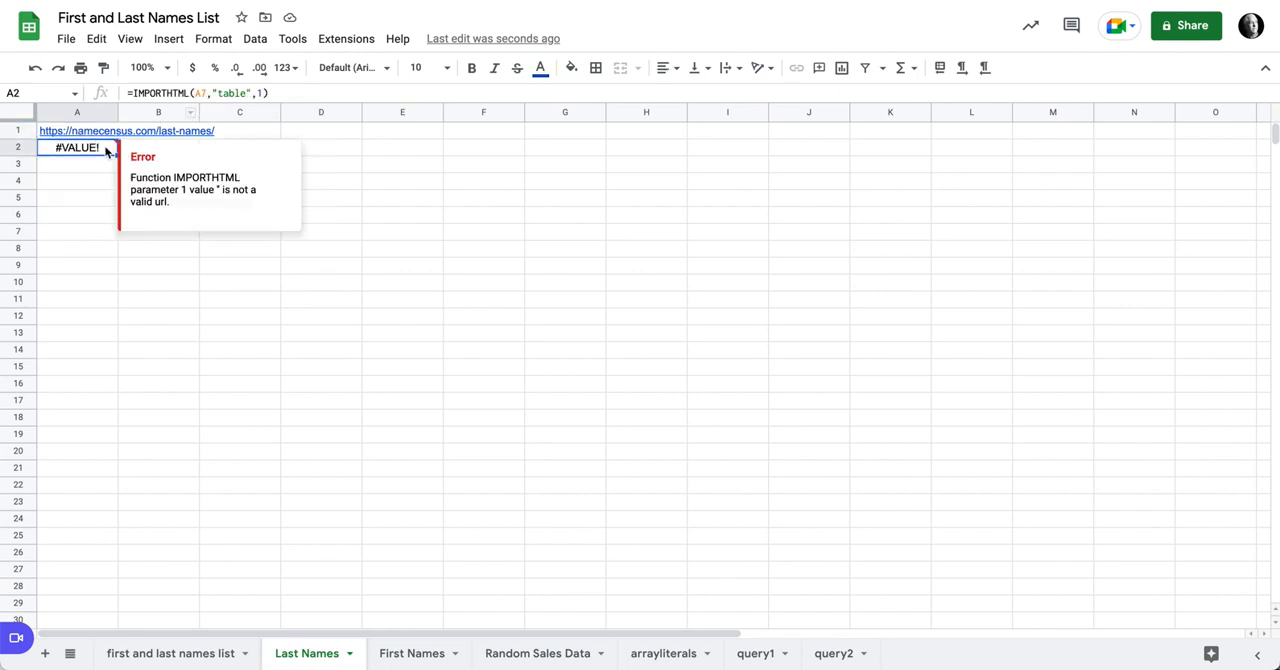
click(206, 95)
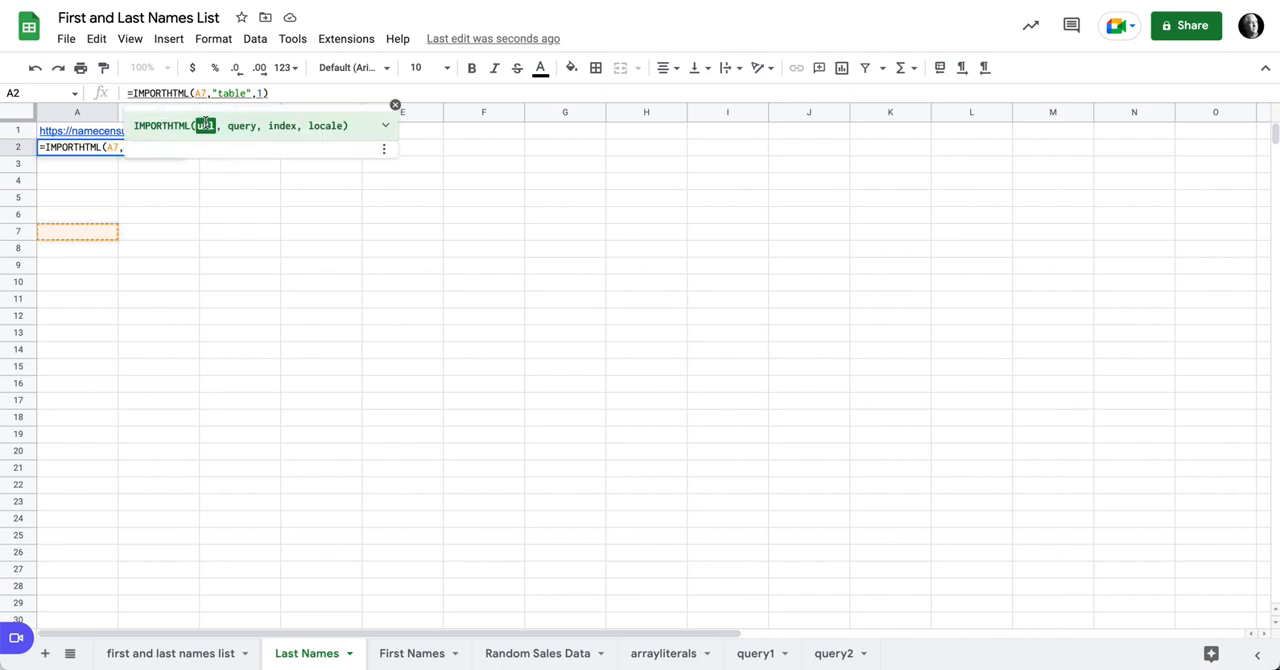
key(BackSpace)
text(1)
key(Return)
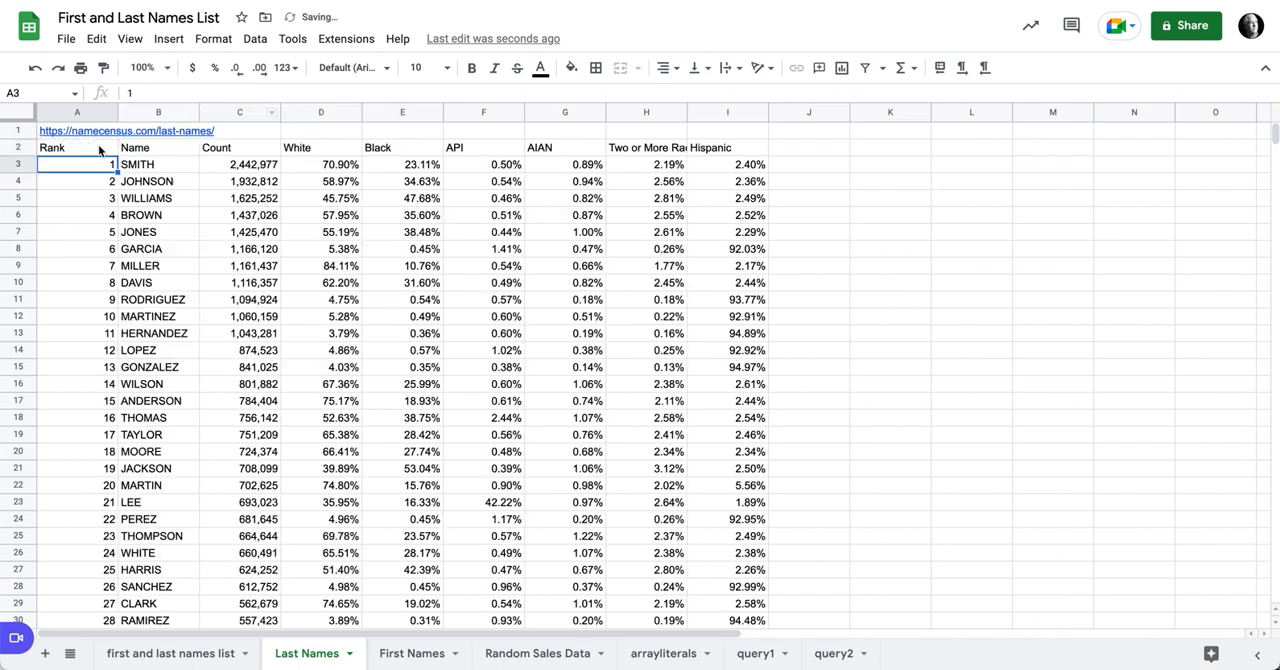
Step: Insert an opening QUERY( in front of IMPORTHTML in A2's formula so the import serves as its data argument
click(99, 149)
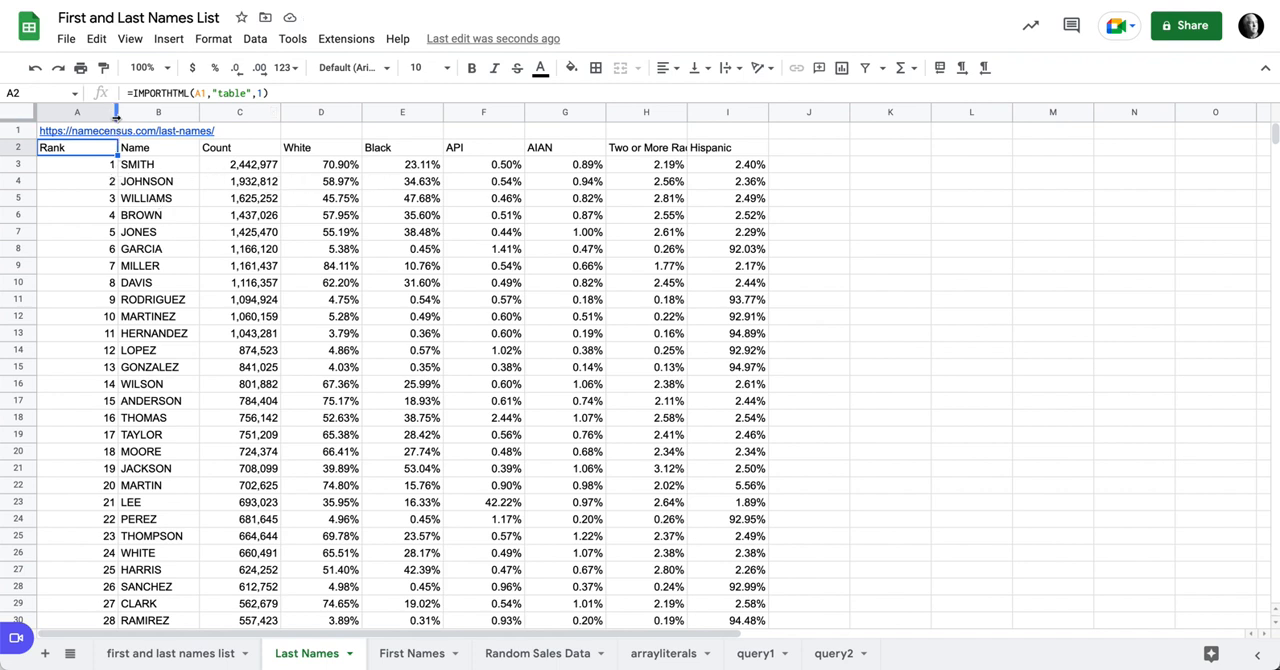
mouse_move(115, 131)
click(131, 93)
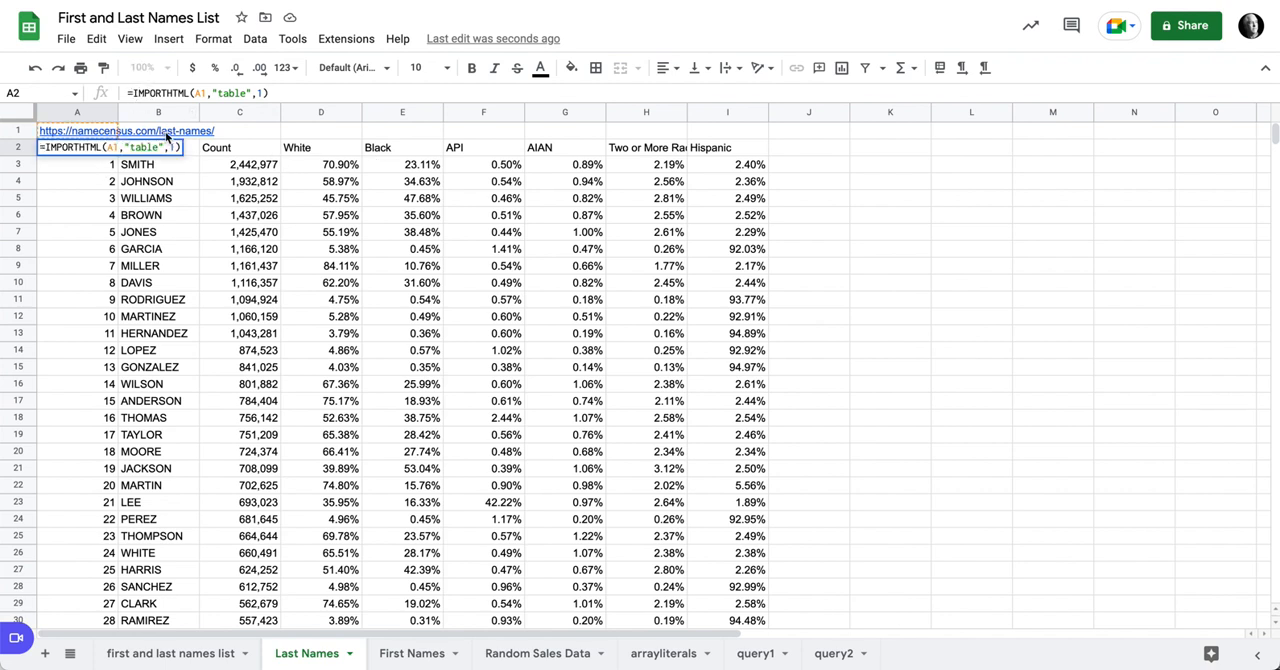
text(que)
key(Tab)
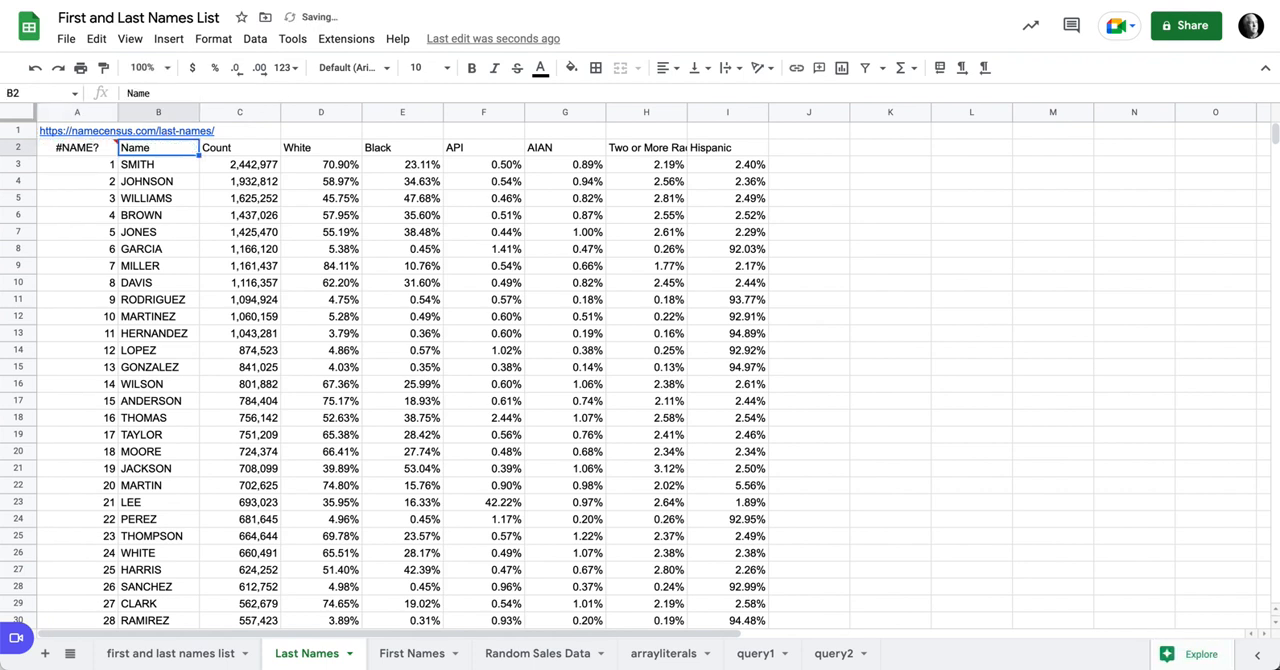
click(100, 150)
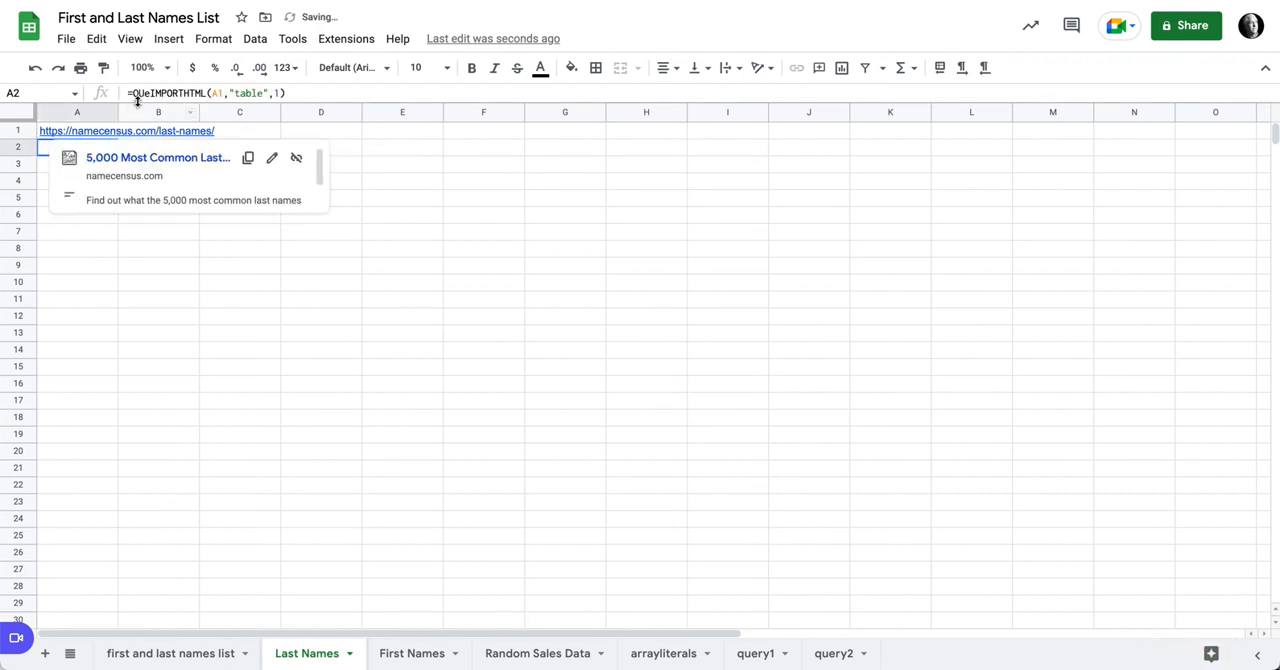
click(146, 93)
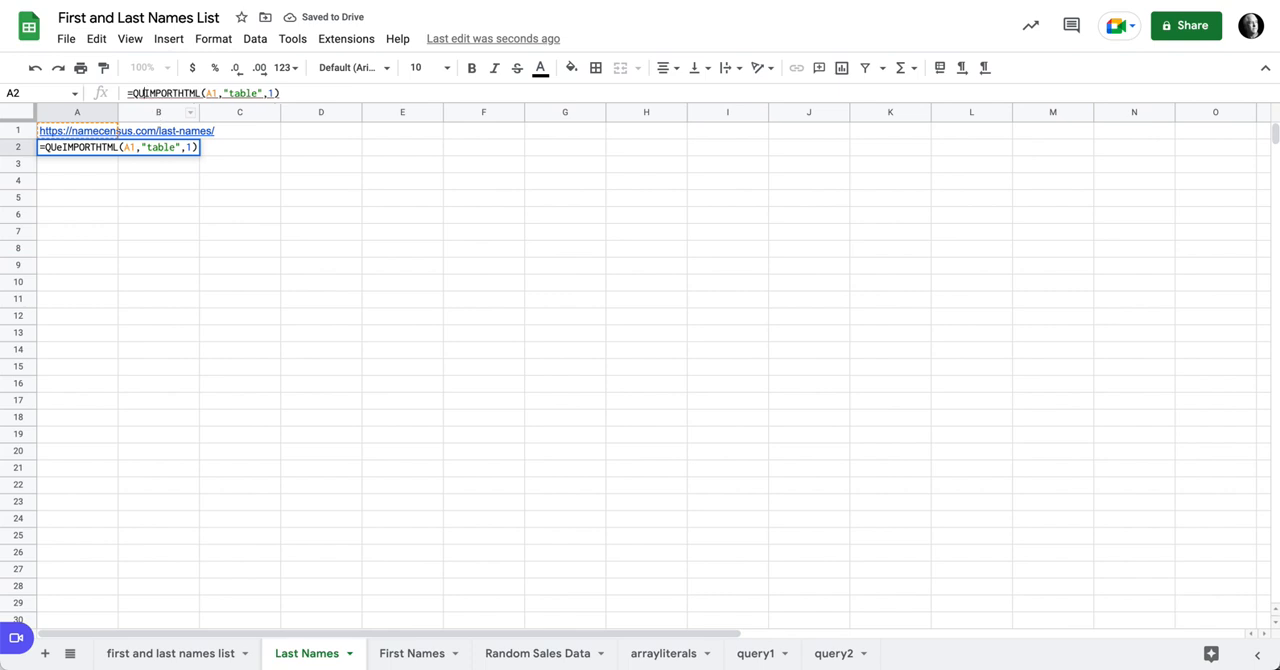
key(BackSpace)
text(ERY)
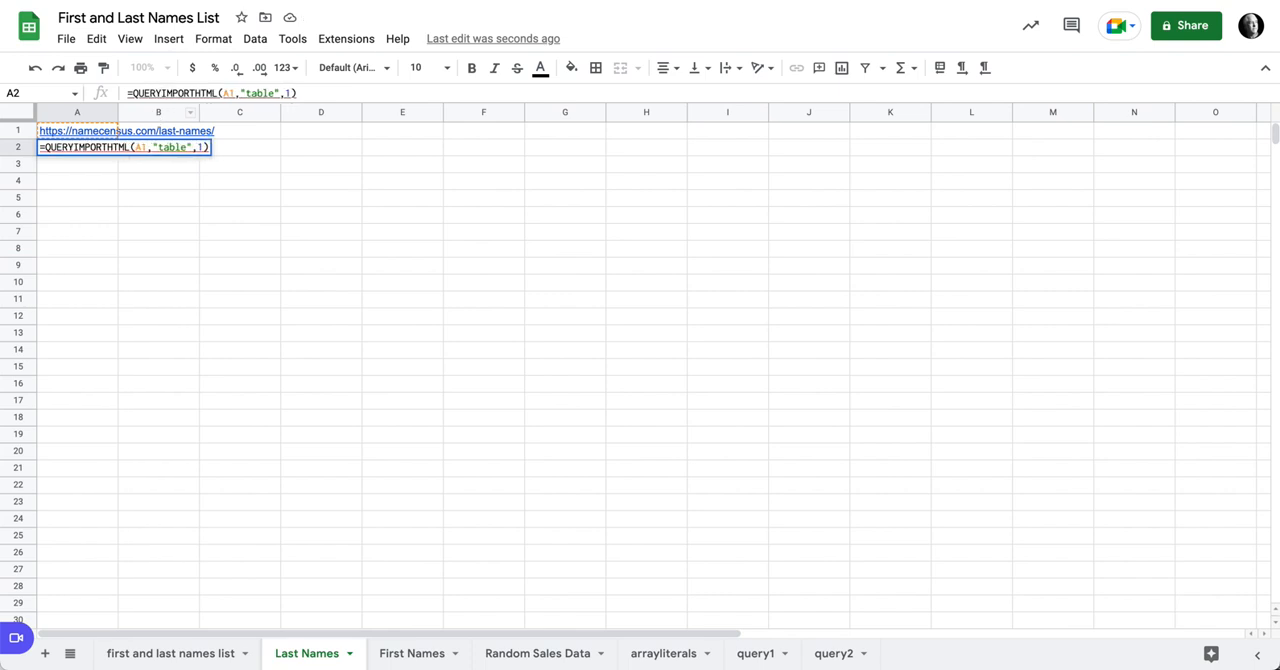
text(()
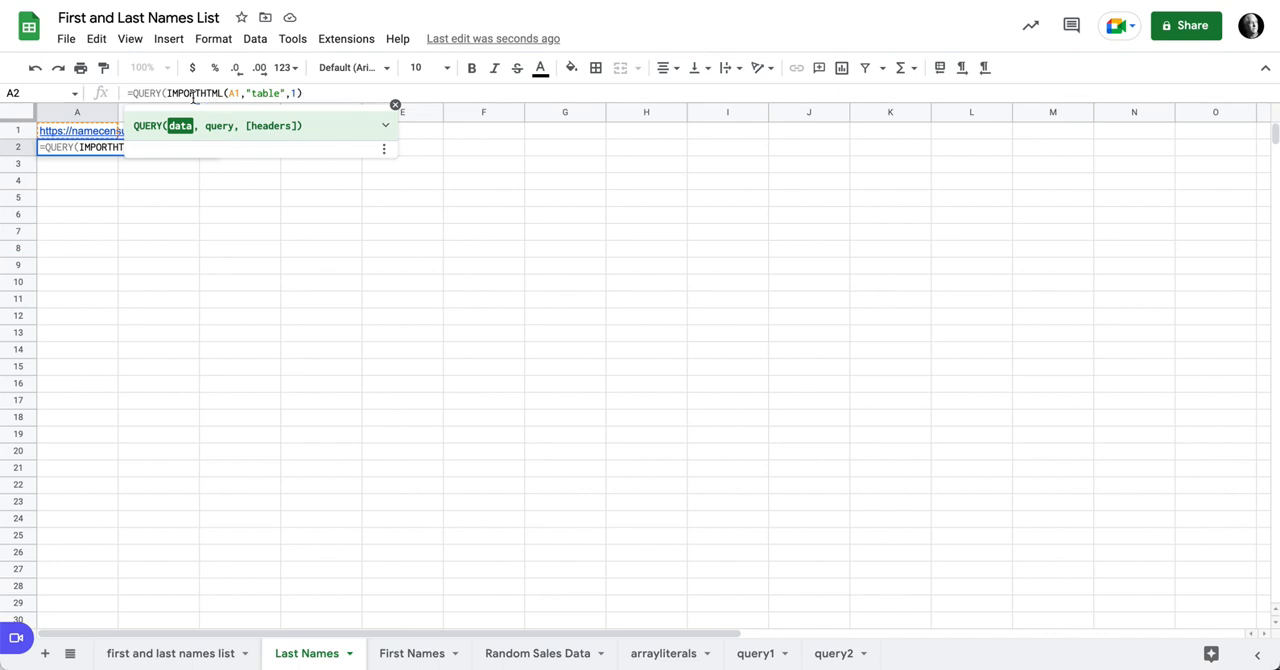
Step: Finish the QUERY formula in A2 with the query "select Col1, Col2,Col3" and 1 header row
click(305, 93)
text(,)
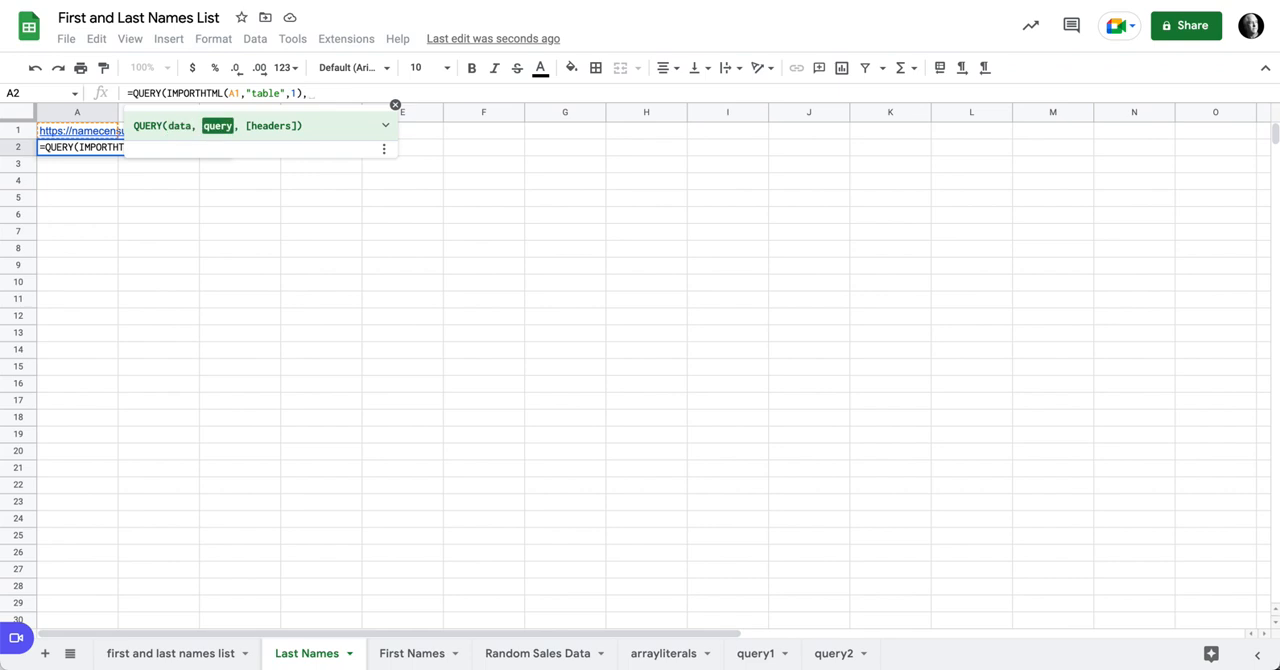
text("select C)
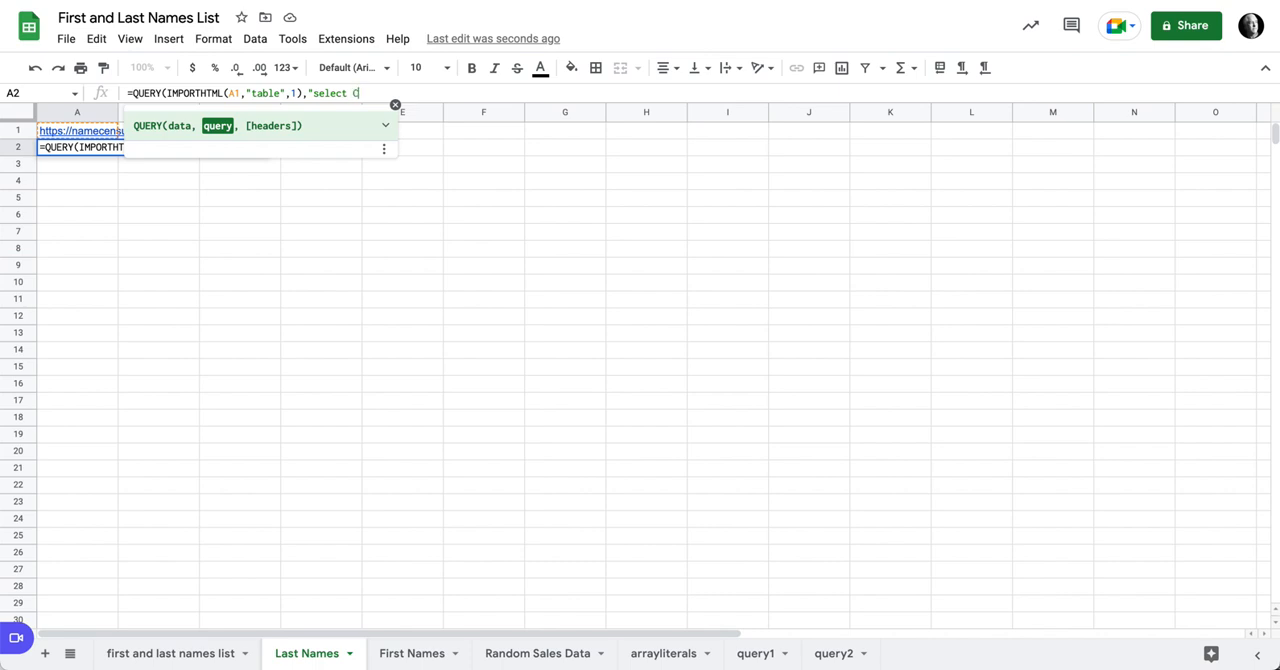
text(ol1, Col2,Col)
text(3",)
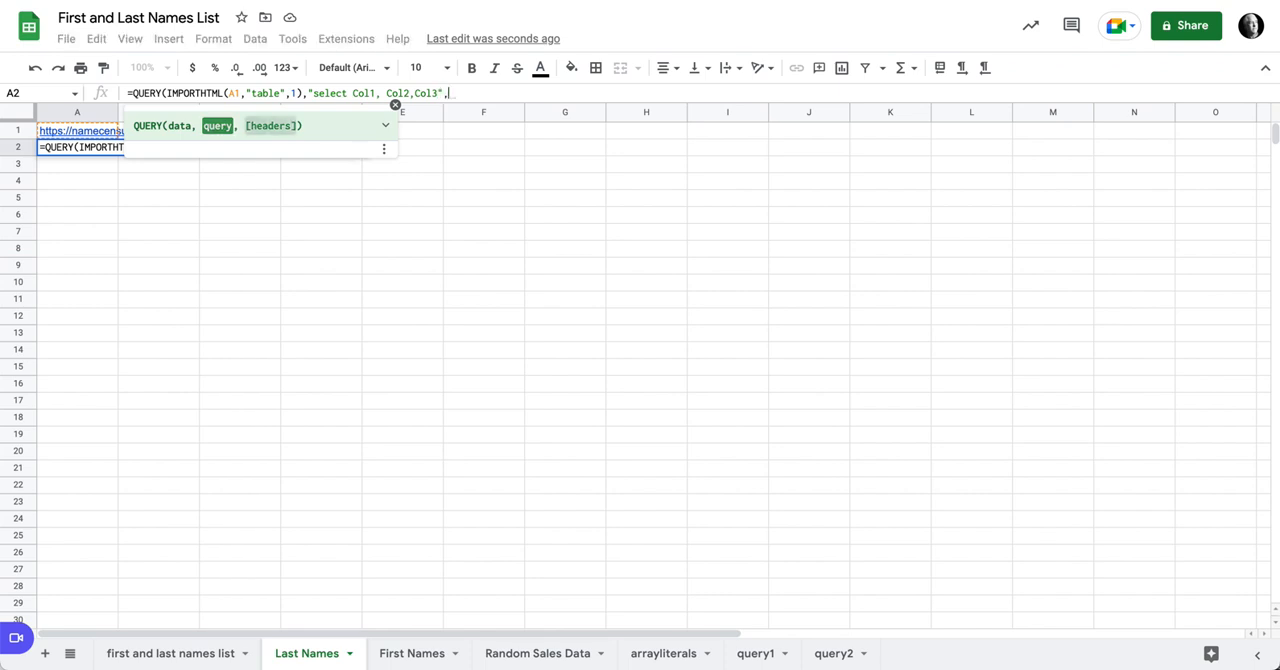
text(1))
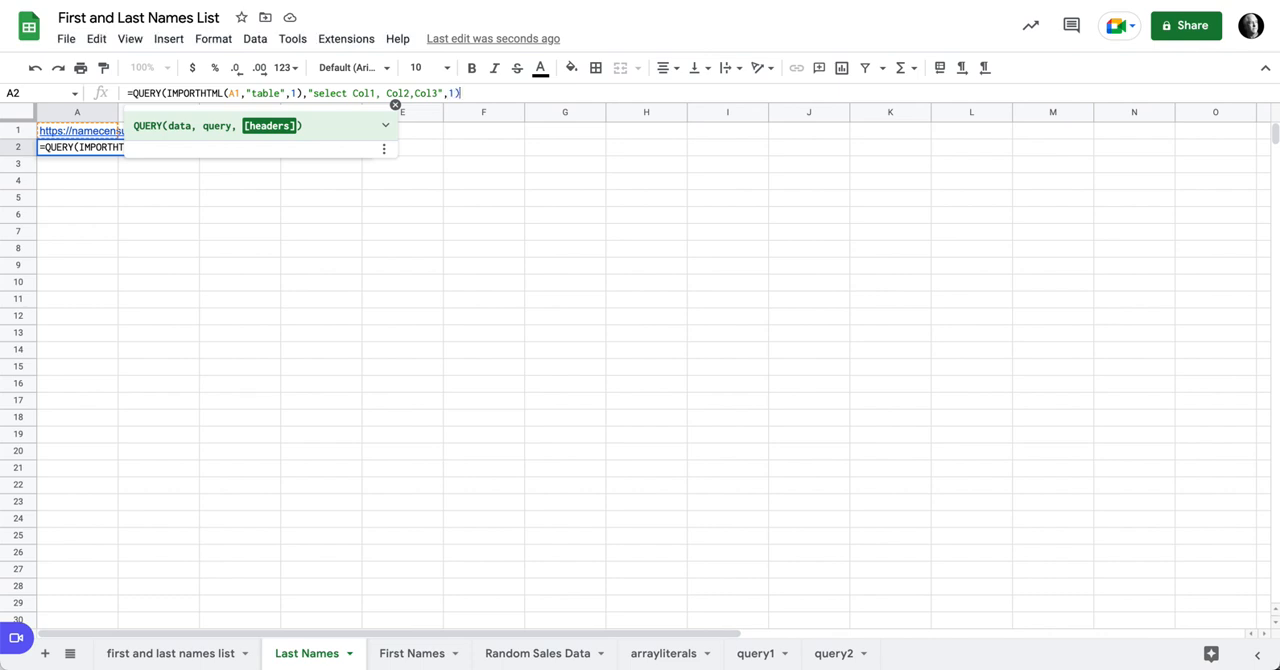
key(Return)
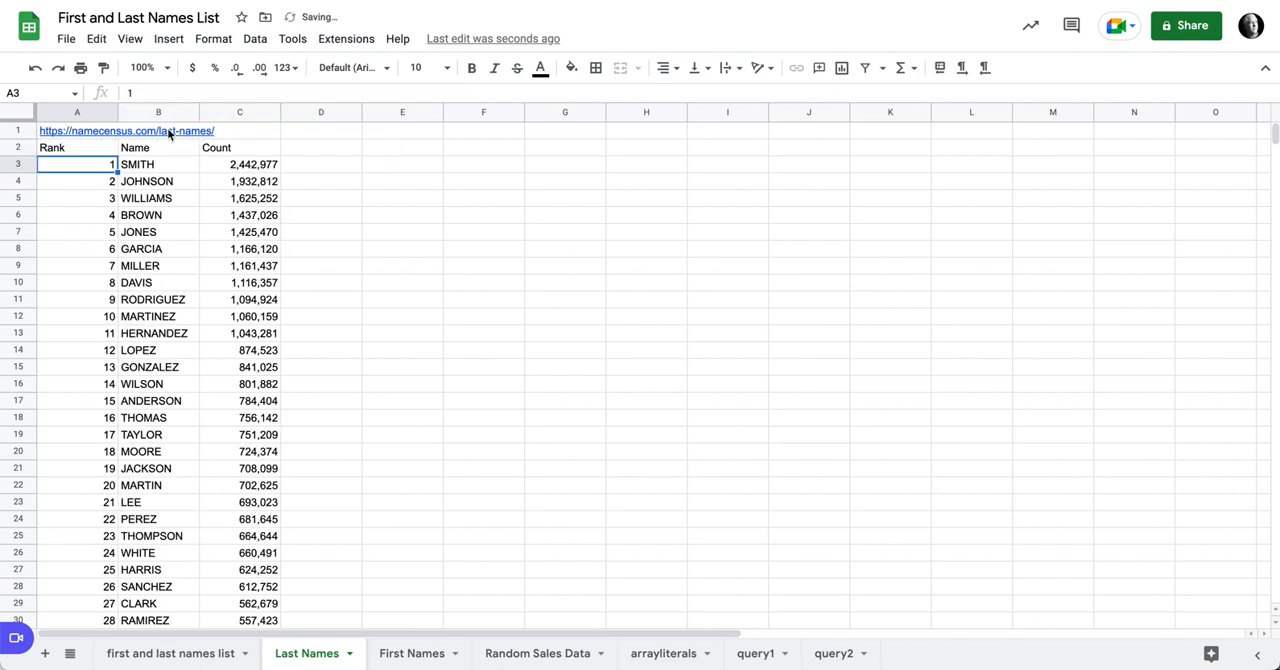
click(95, 152)
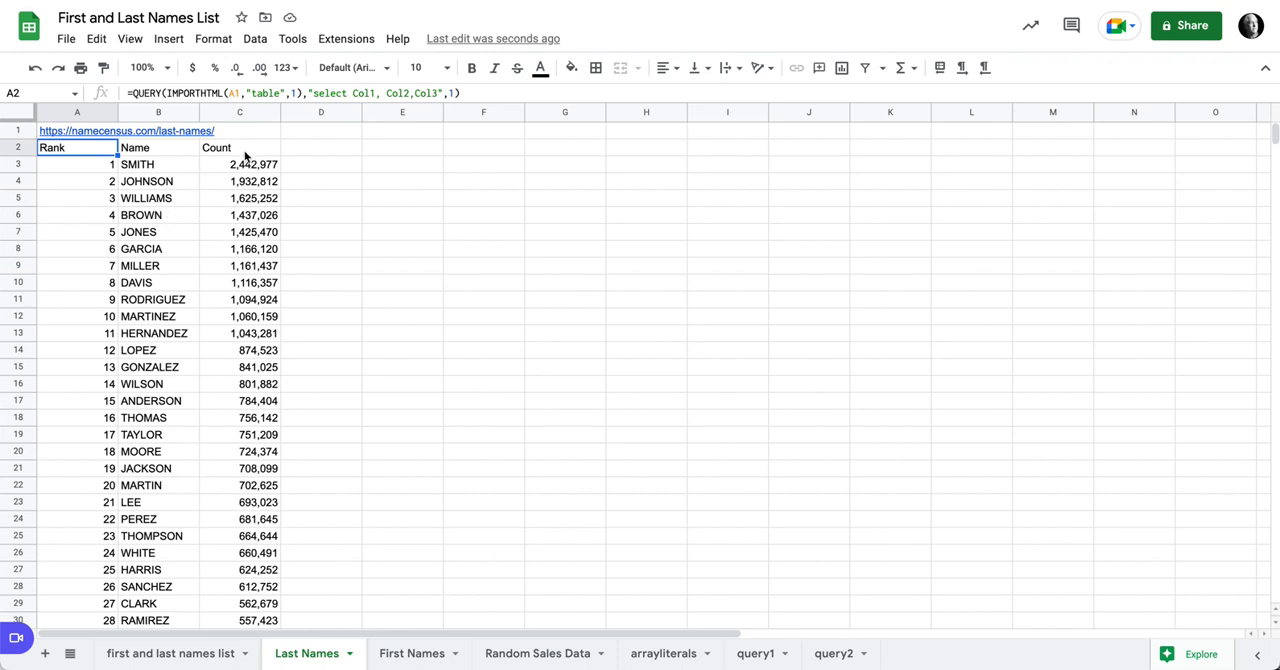
click(350, 149)
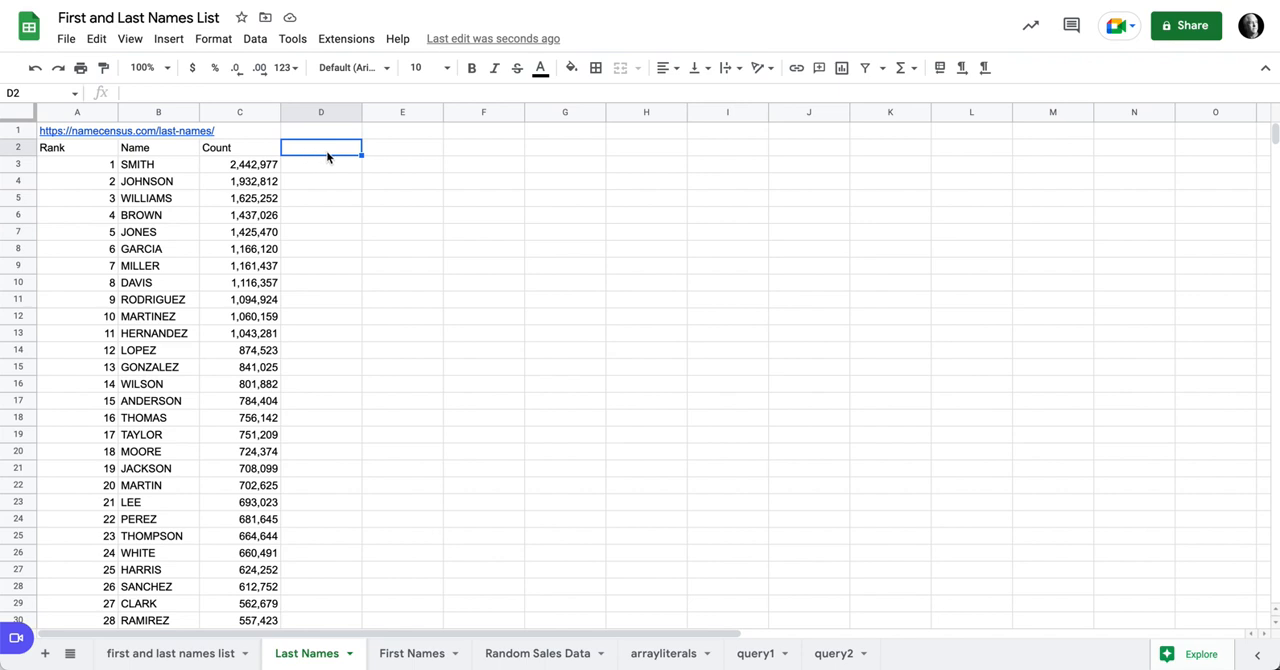
Step: Enter the header "Proper" in D2 beside the Count column
text(=)
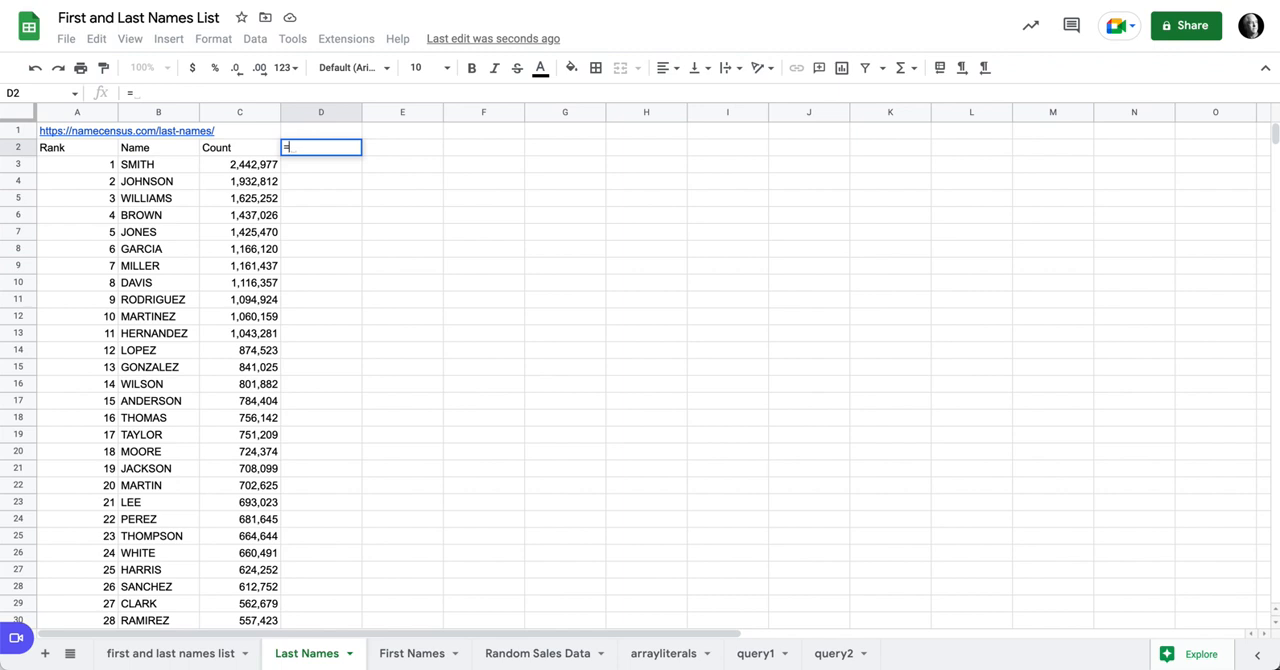
key(BackSpace)
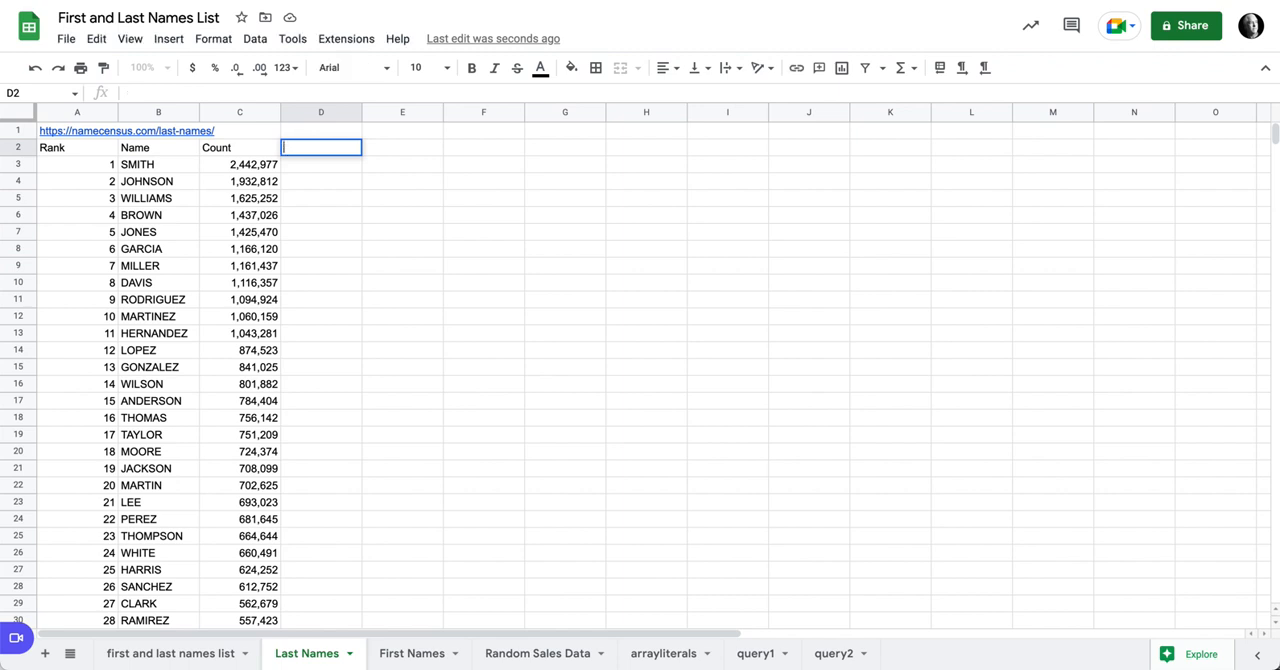
text(Proper)
key(Return)
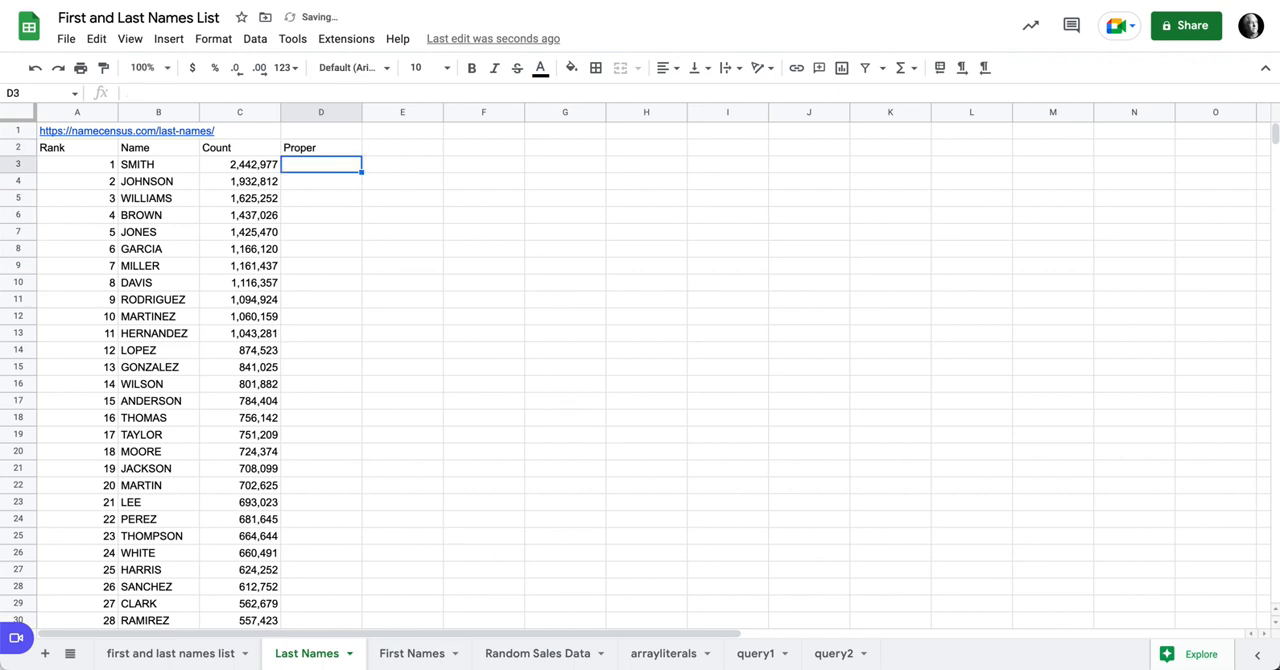
Step: Enter =ArrayFormula(PROPER(B3:B)) in D3 to convert the whole Name column to proper case
text(=pro)
key(Tab)
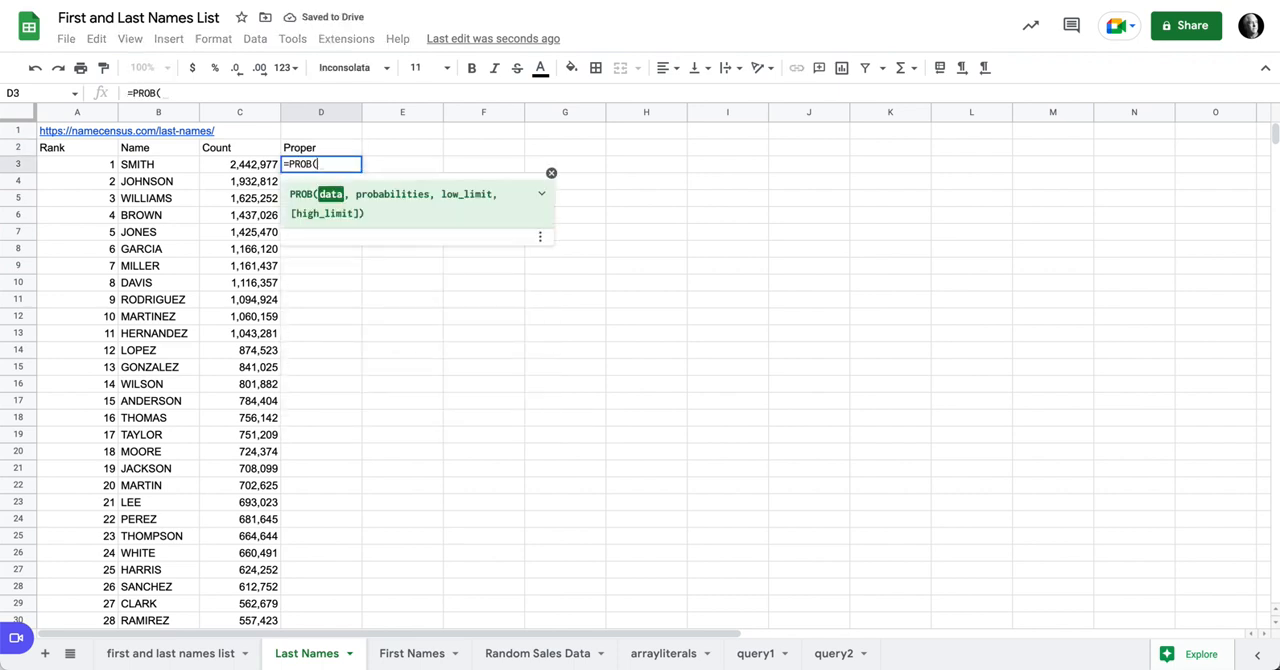
key(BackSpace)
key(BackSpace)
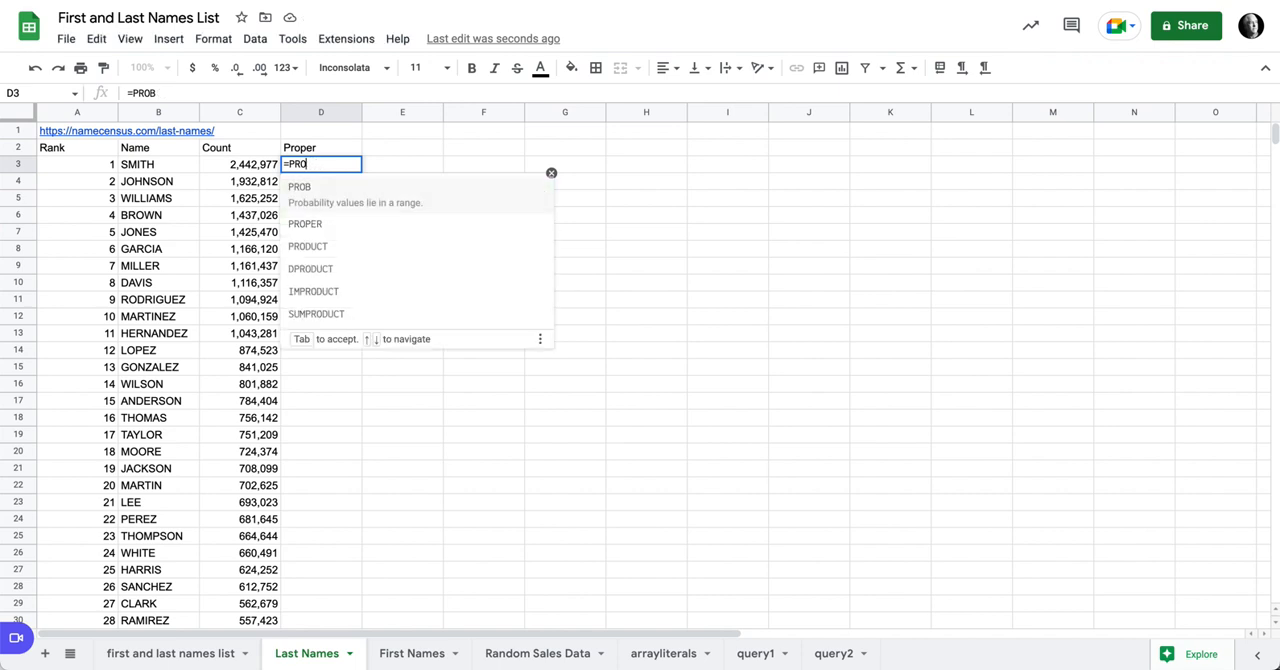
text(P)
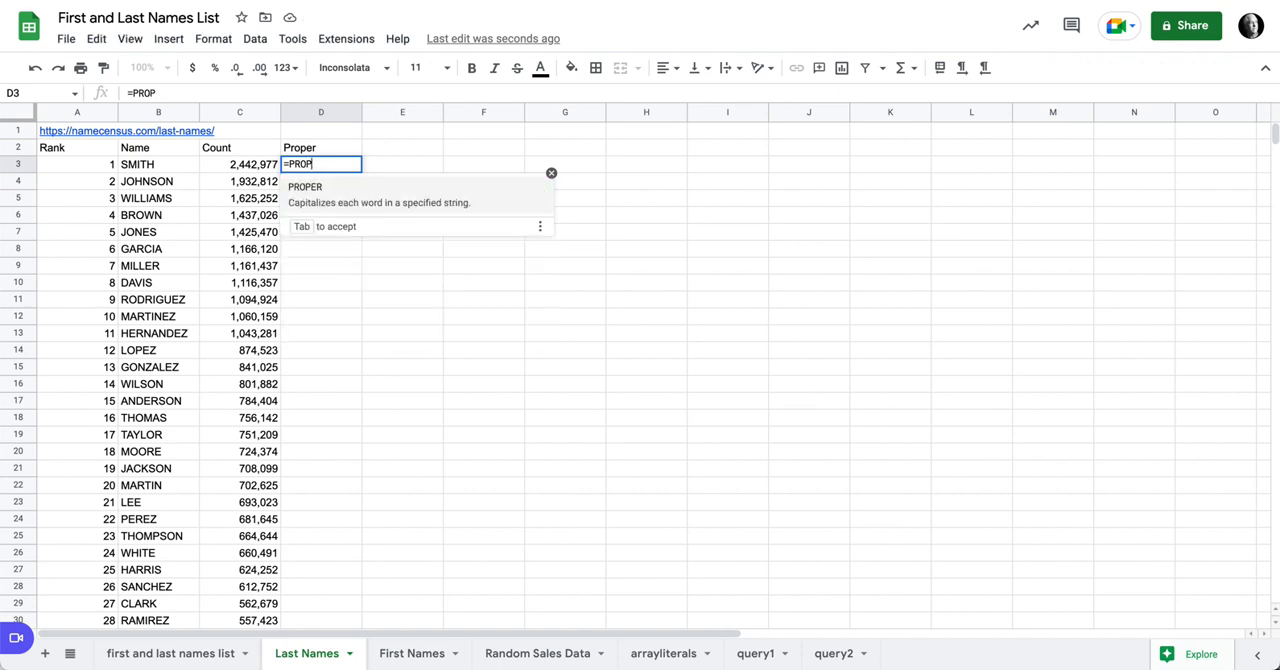
key(Tab)
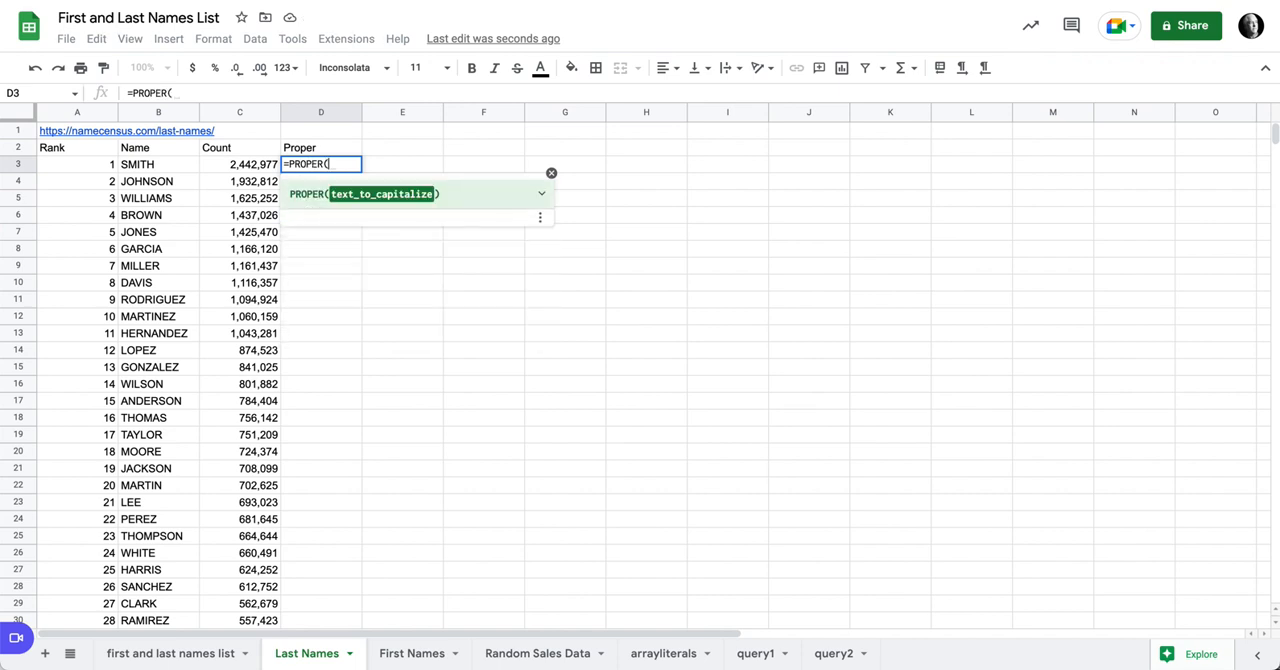
click(157, 165)
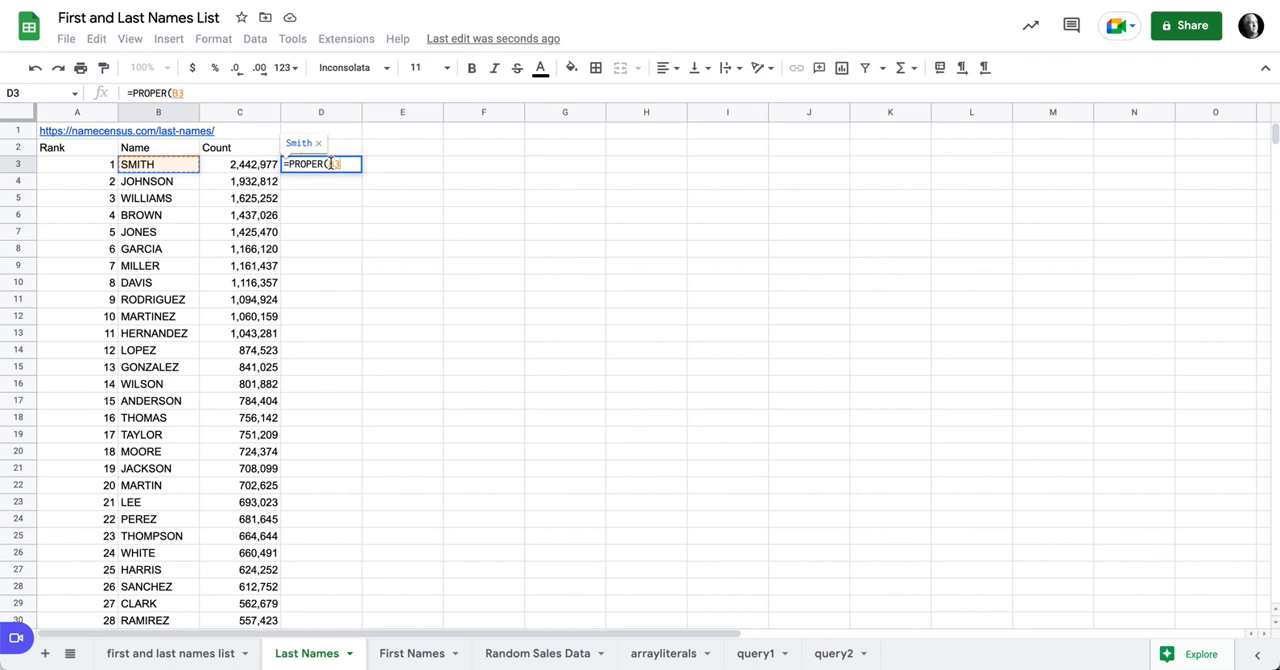
text(:B)
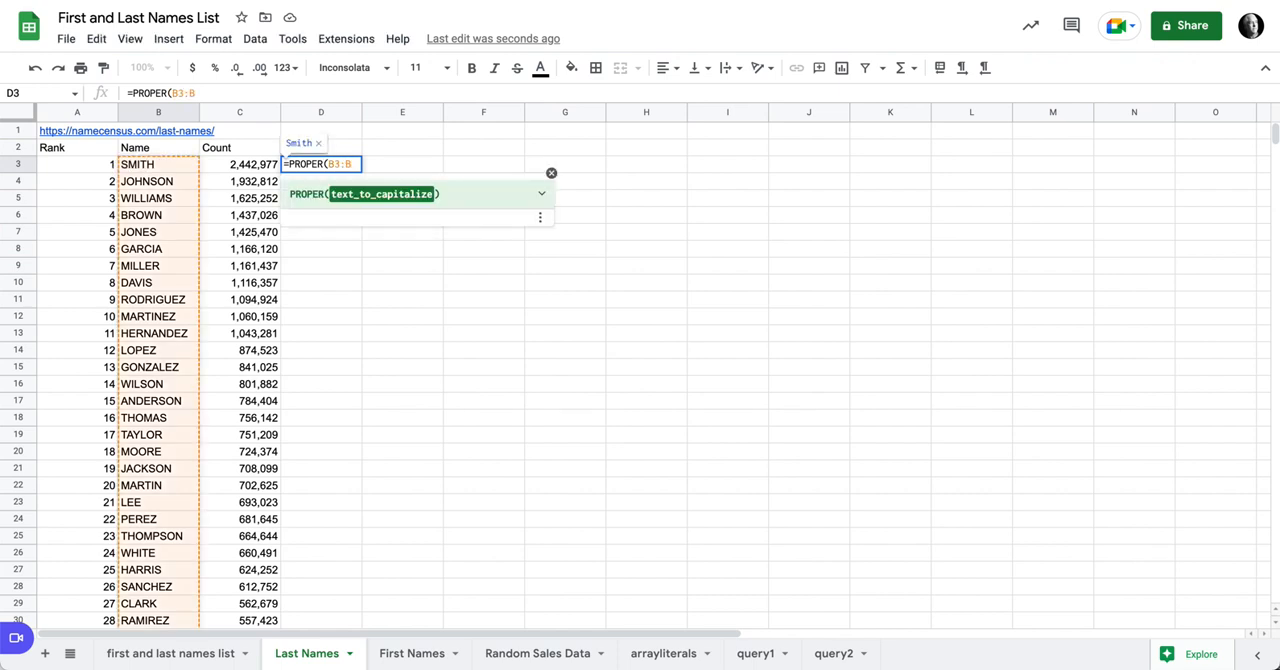
click(318, 164)
text())
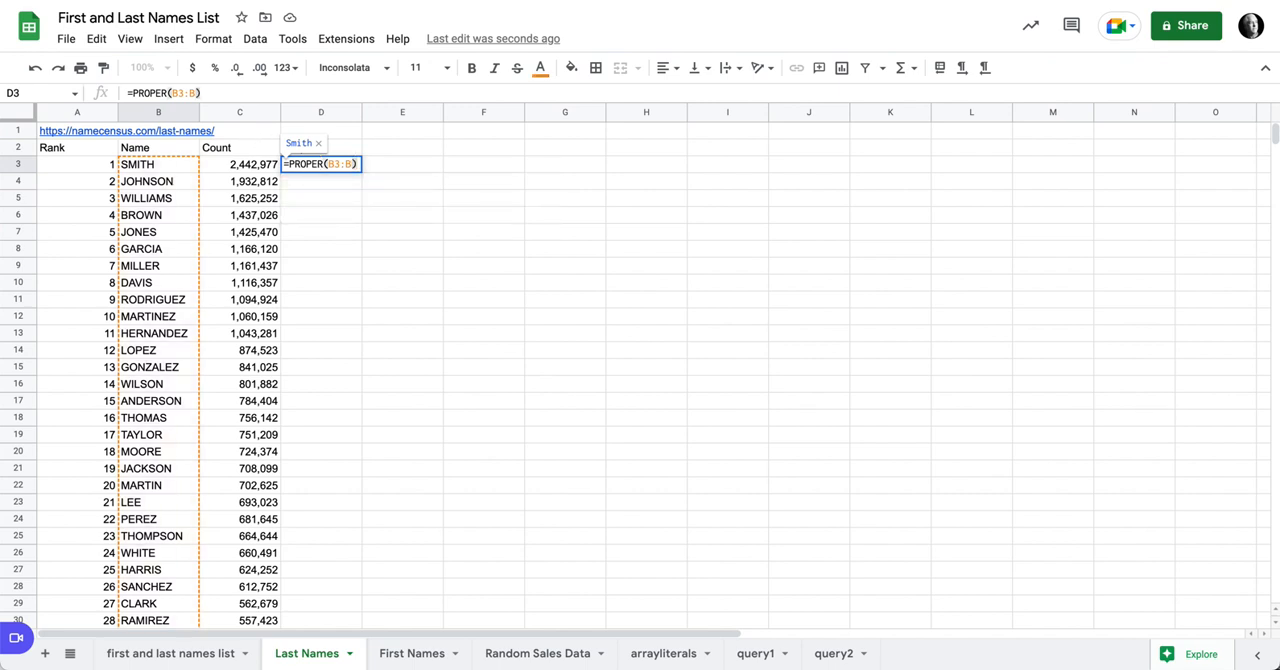
key(ctrl+shift+Return)
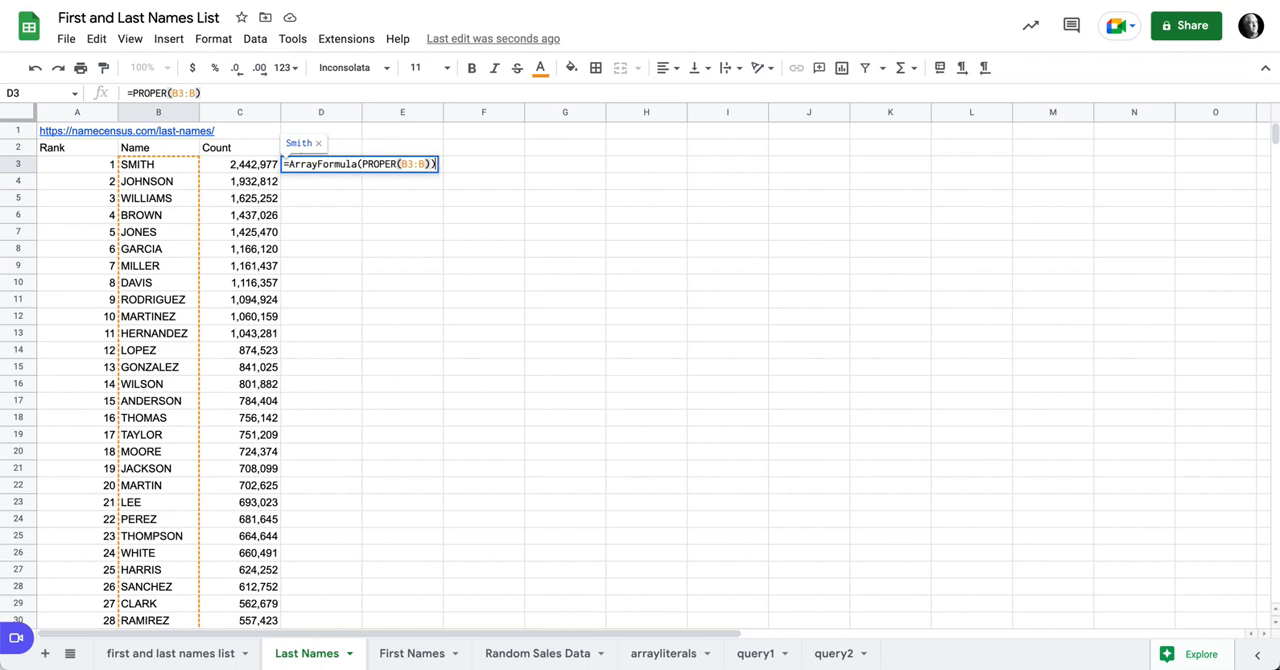
key(Return)
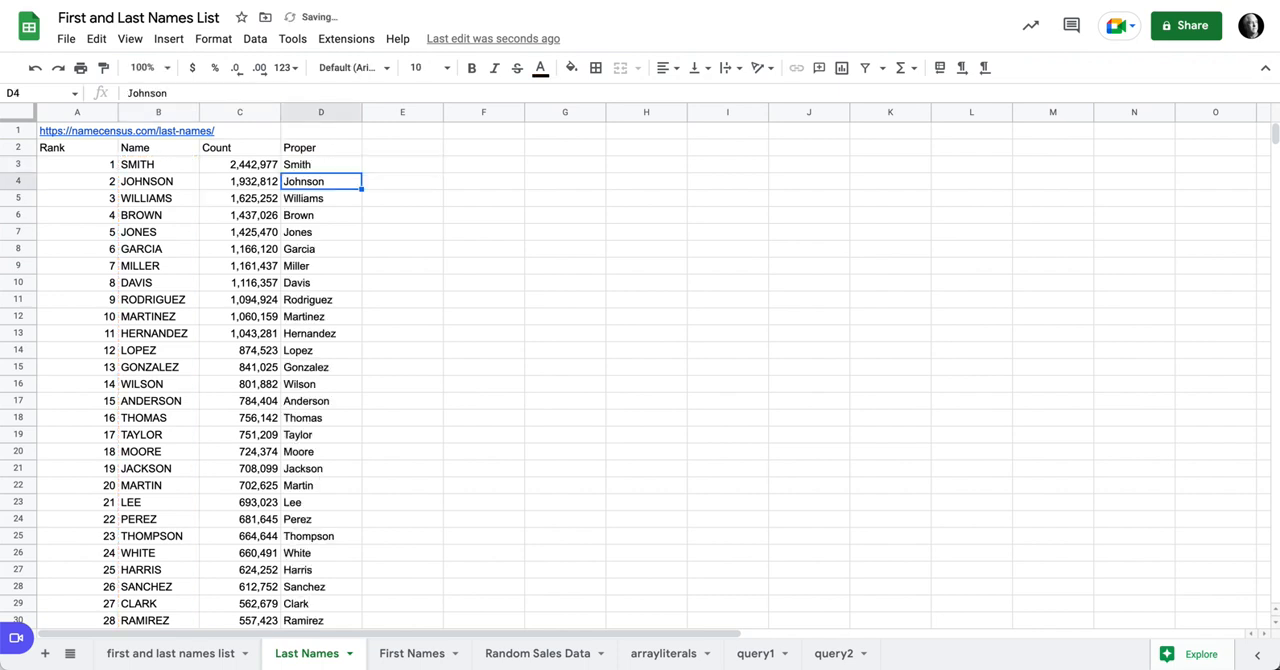
Step: Freeze the first two rows and make the header row 2 bold
click(315, 168)
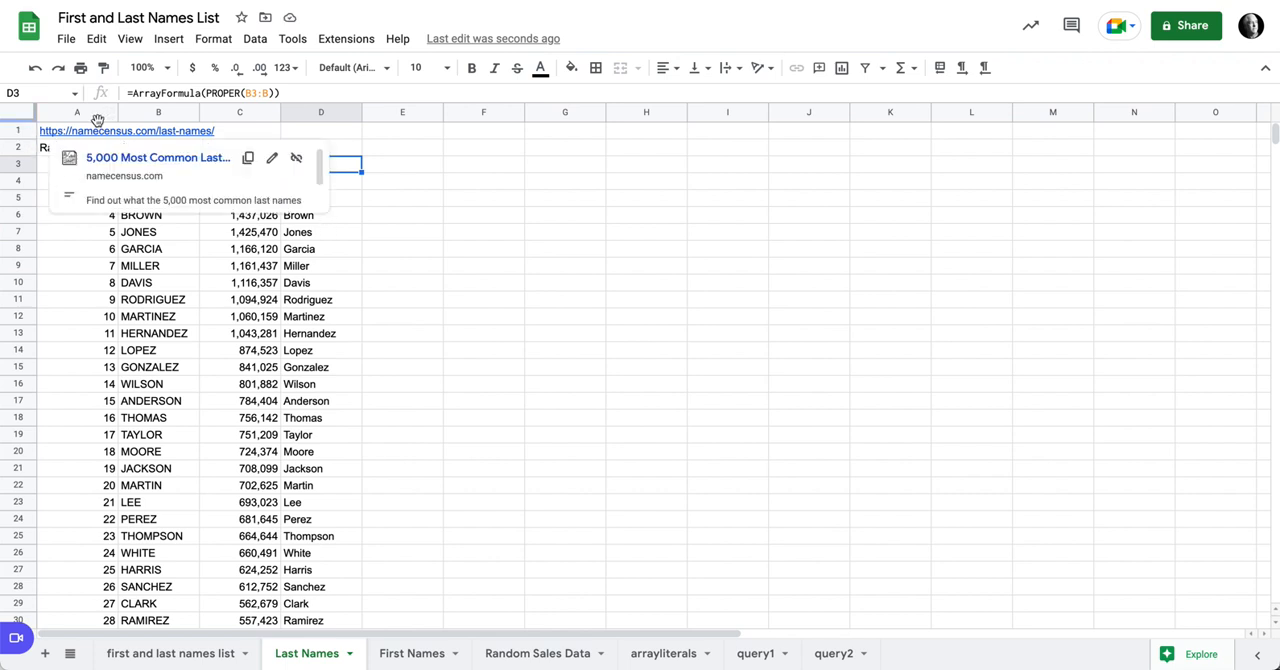
drag(98, 120, 96, 158)
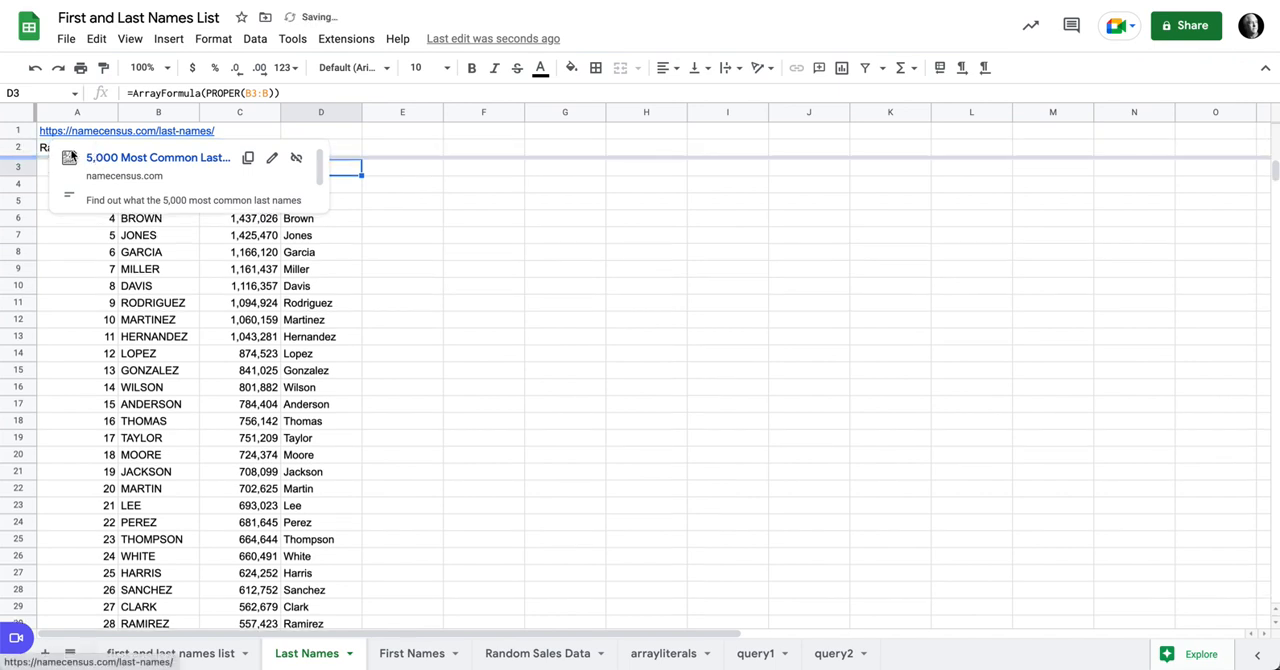
click(22, 150)
click(471, 67)
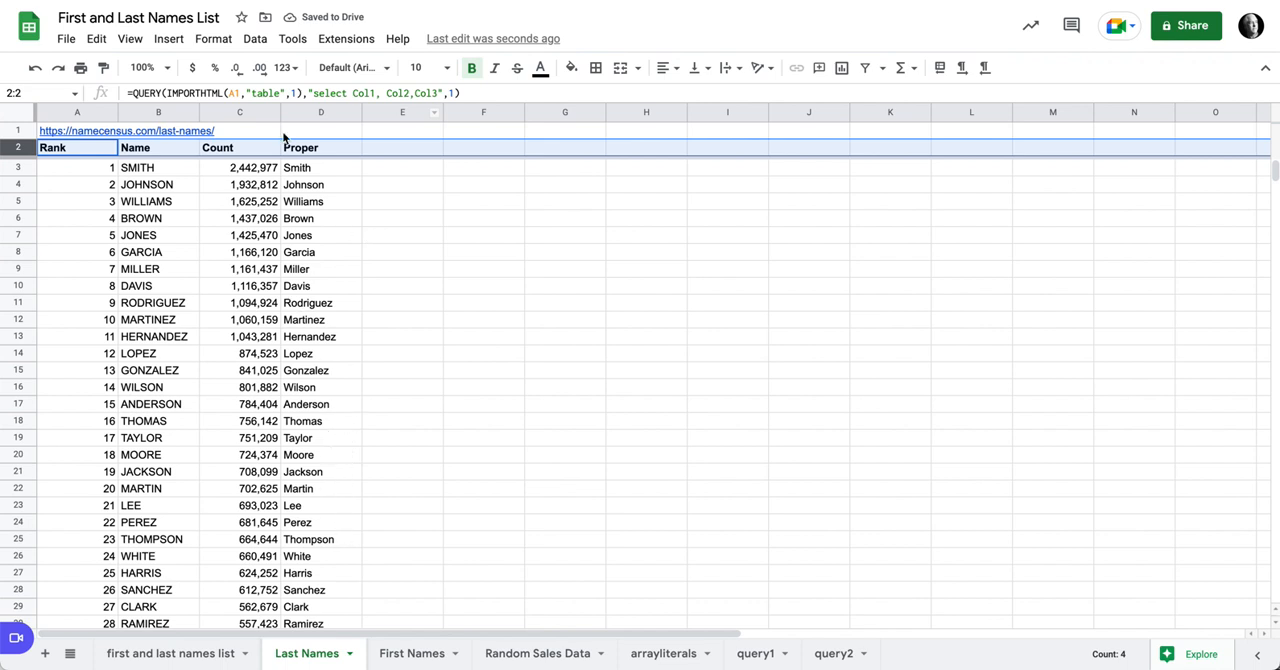
Step: Add "order by Col3 Desc" to the query string in A2's QUERY formula
click(97, 151)
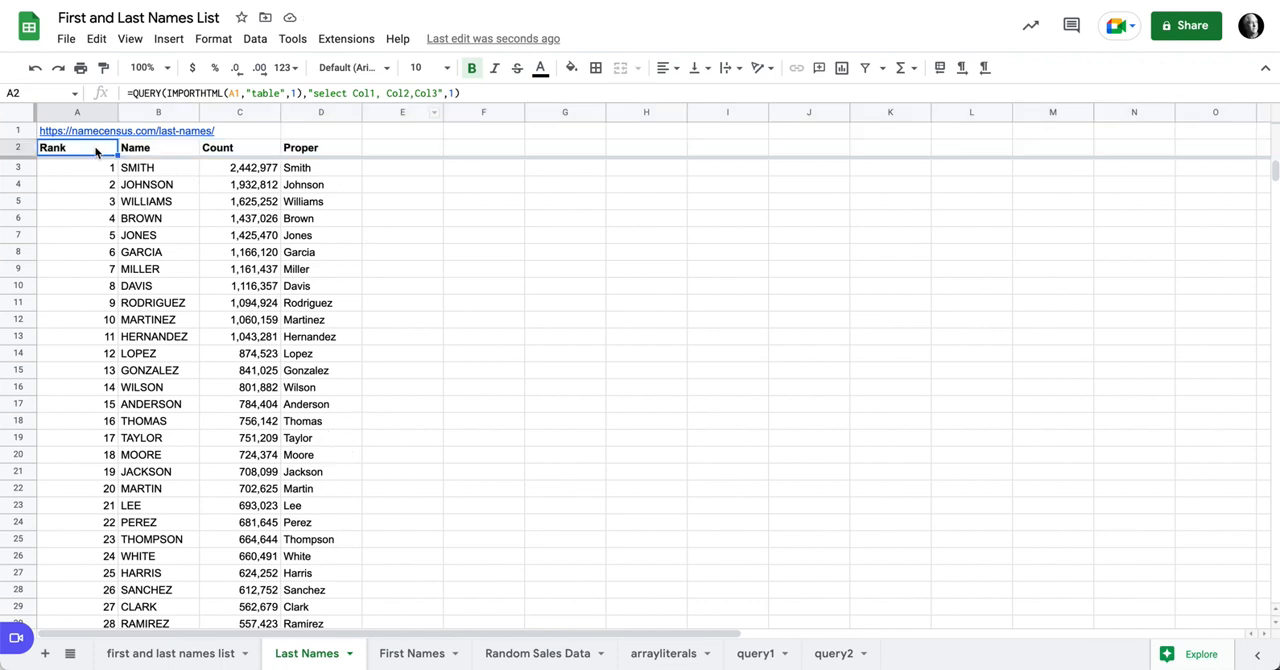
click(439, 93)
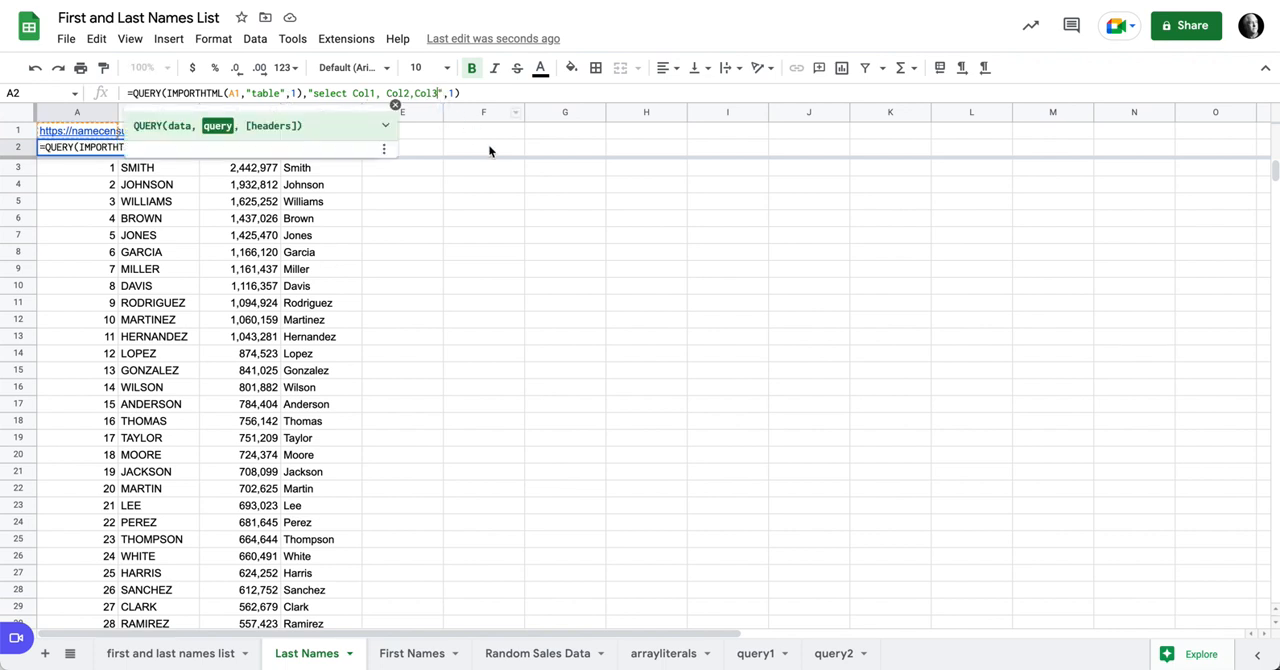
text(orde)
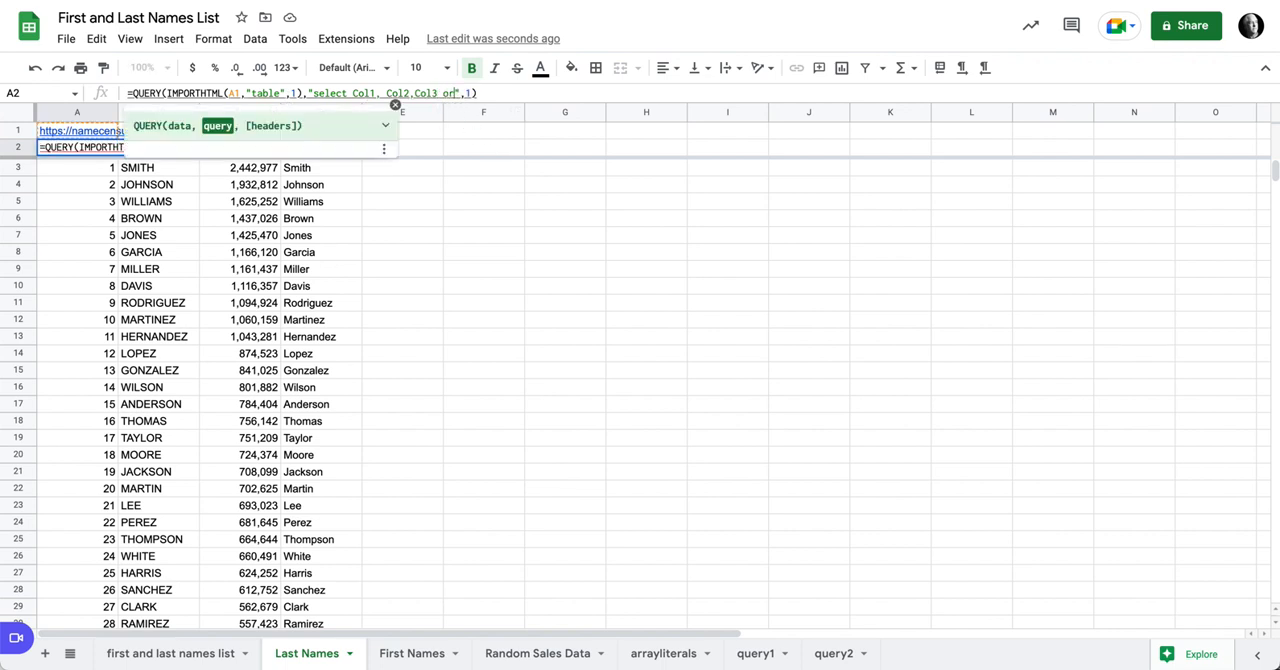
text(r by )
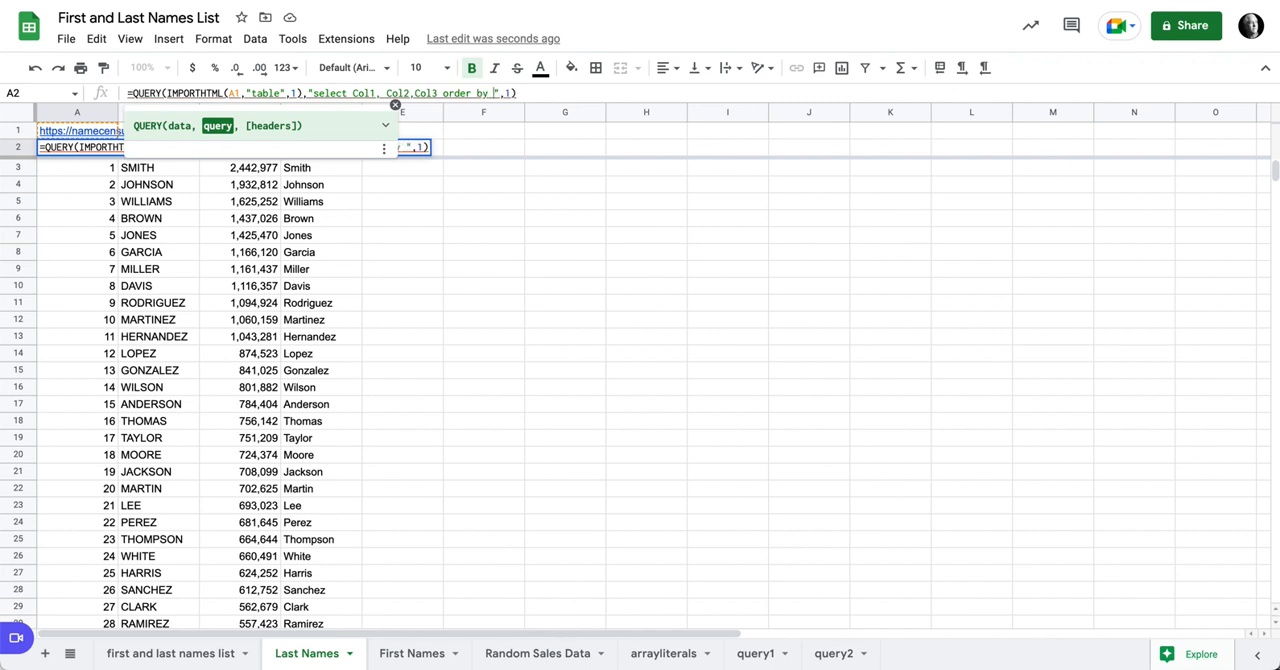
text(Col3 )
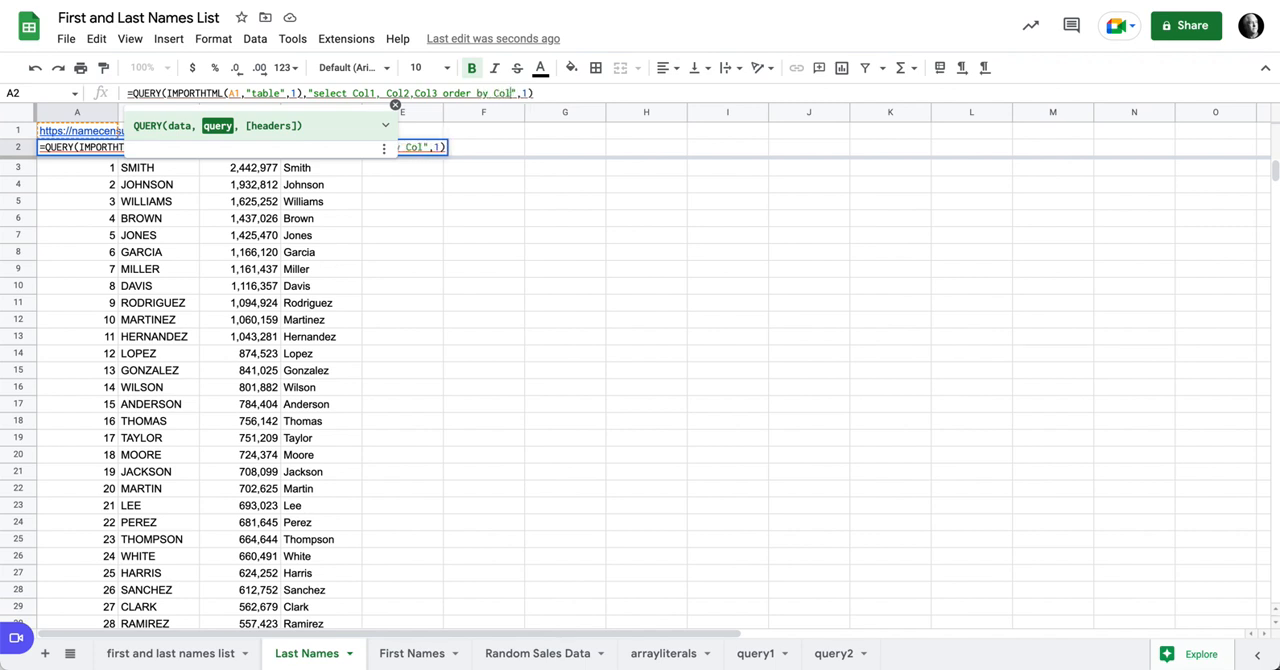
text(desc)
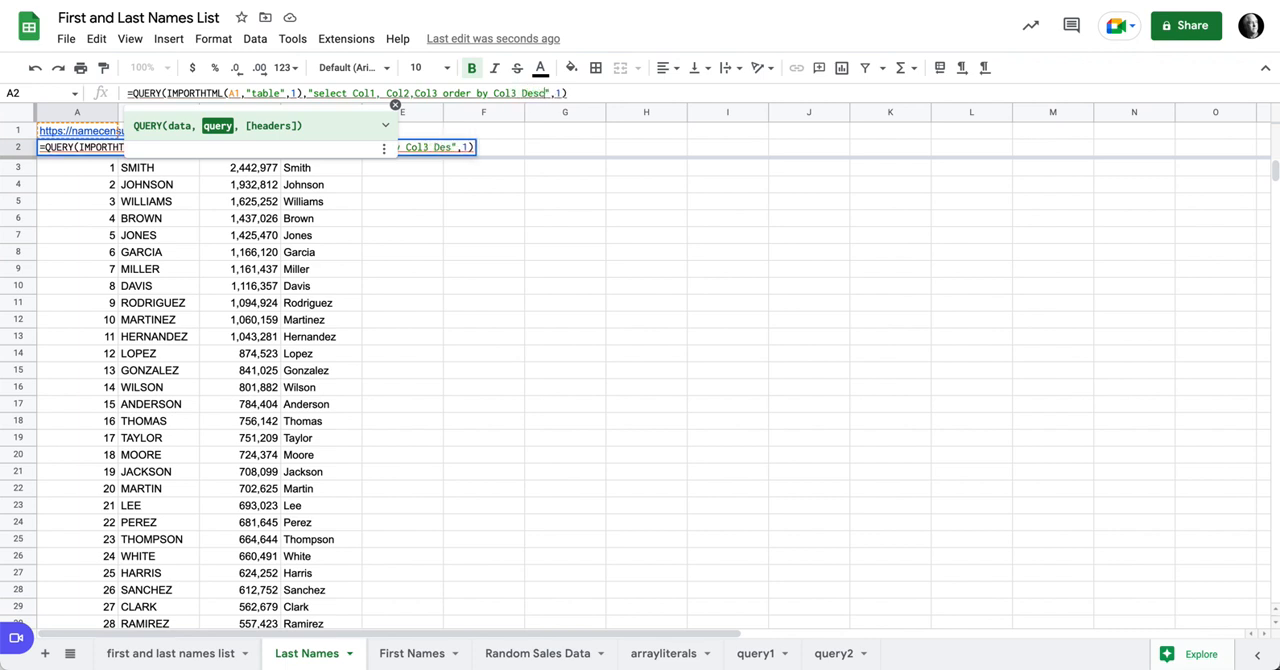
key(Return)
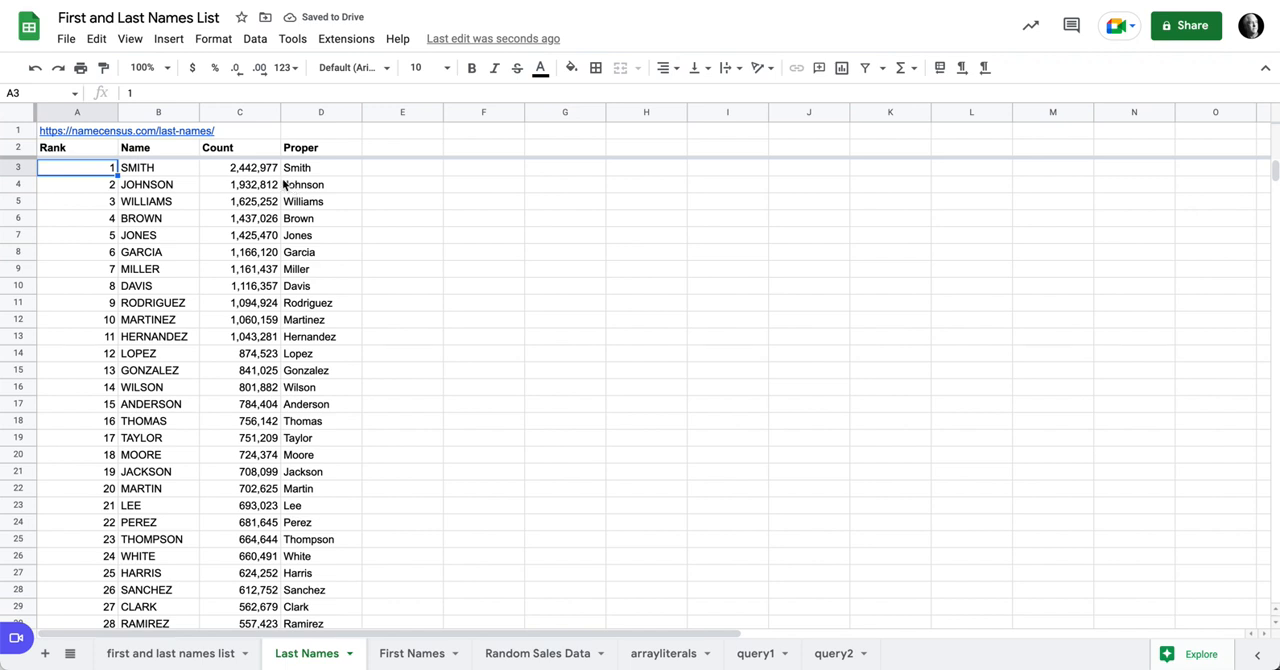
Step: Remove Desc from A2's order by clause so the names sort ascending by Col3
click(92, 152)
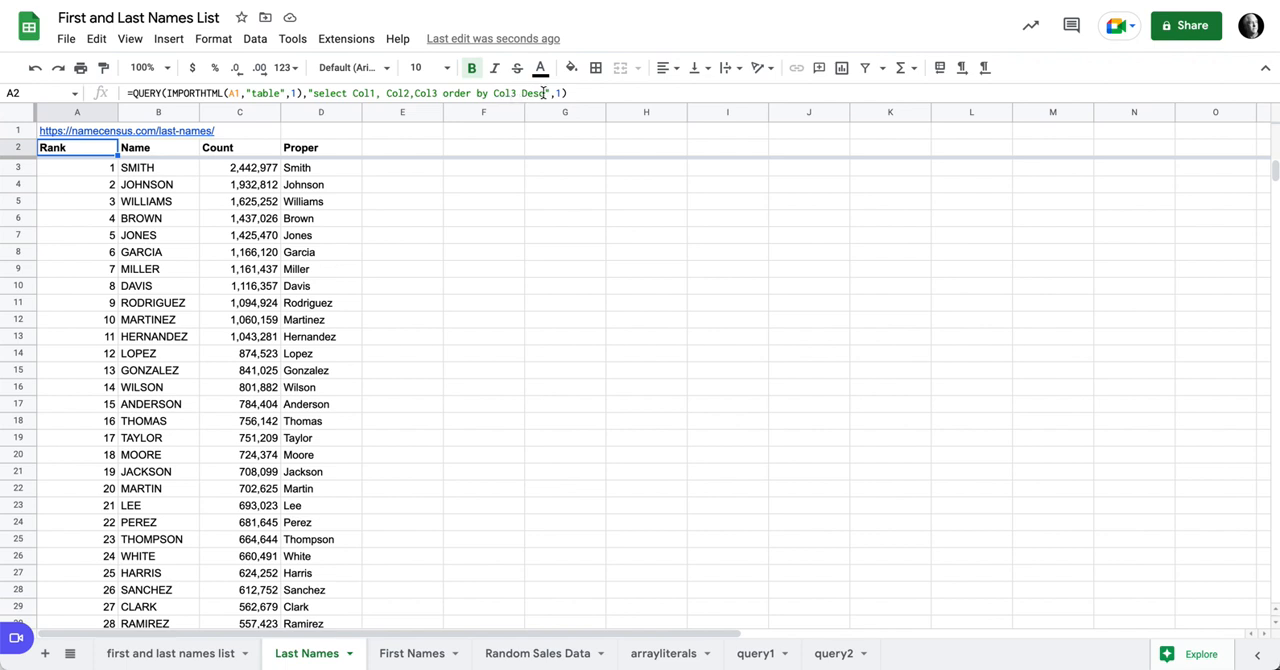
drag(545, 92, 528, 93)
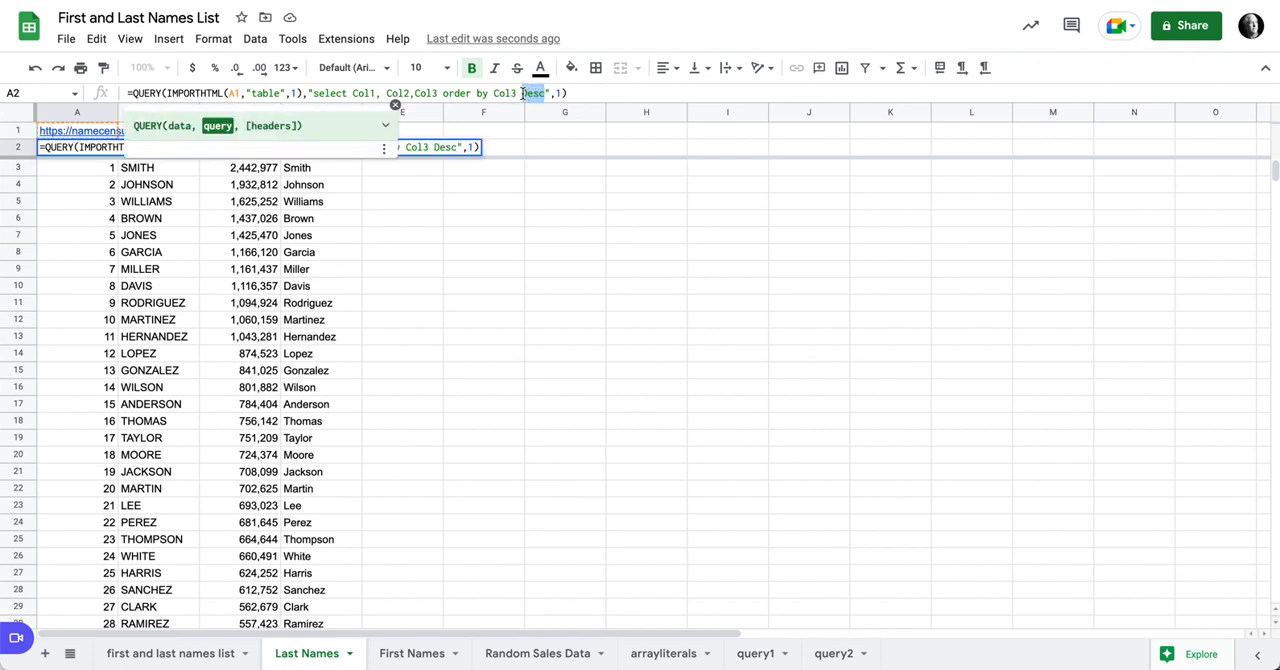
key(BackSpace)
key(Return)
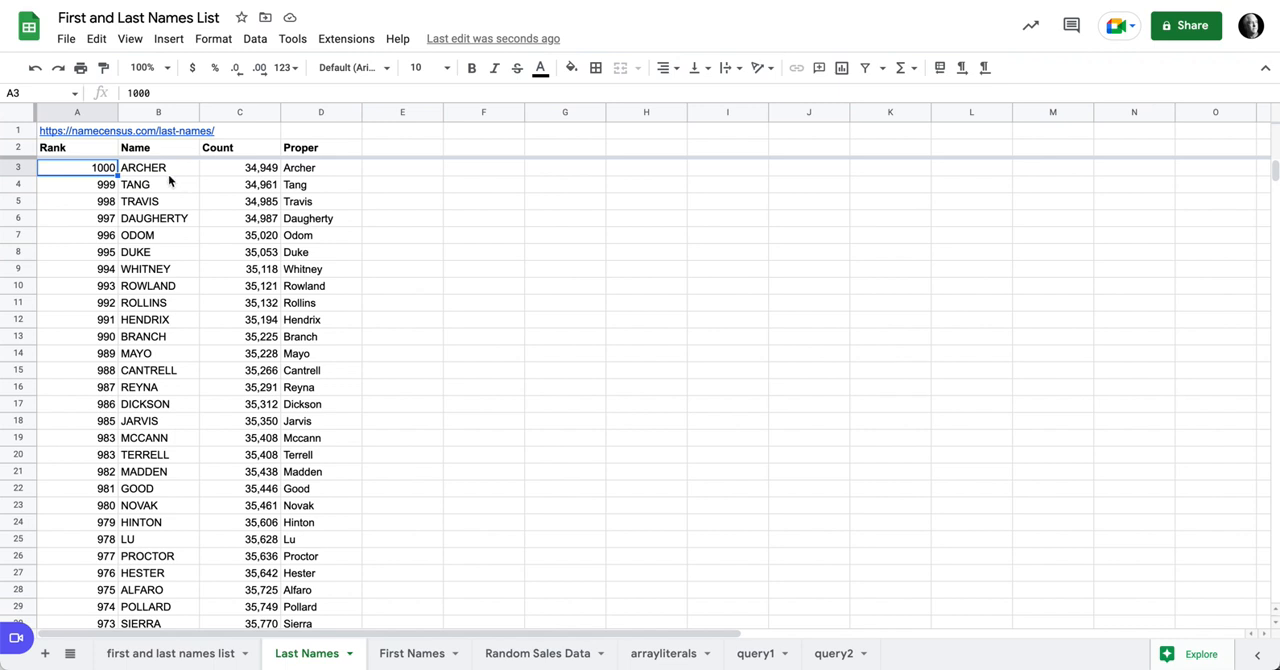
Step: Delete "order by Col3" from A2's query string to restore the source order
click(116, 151)
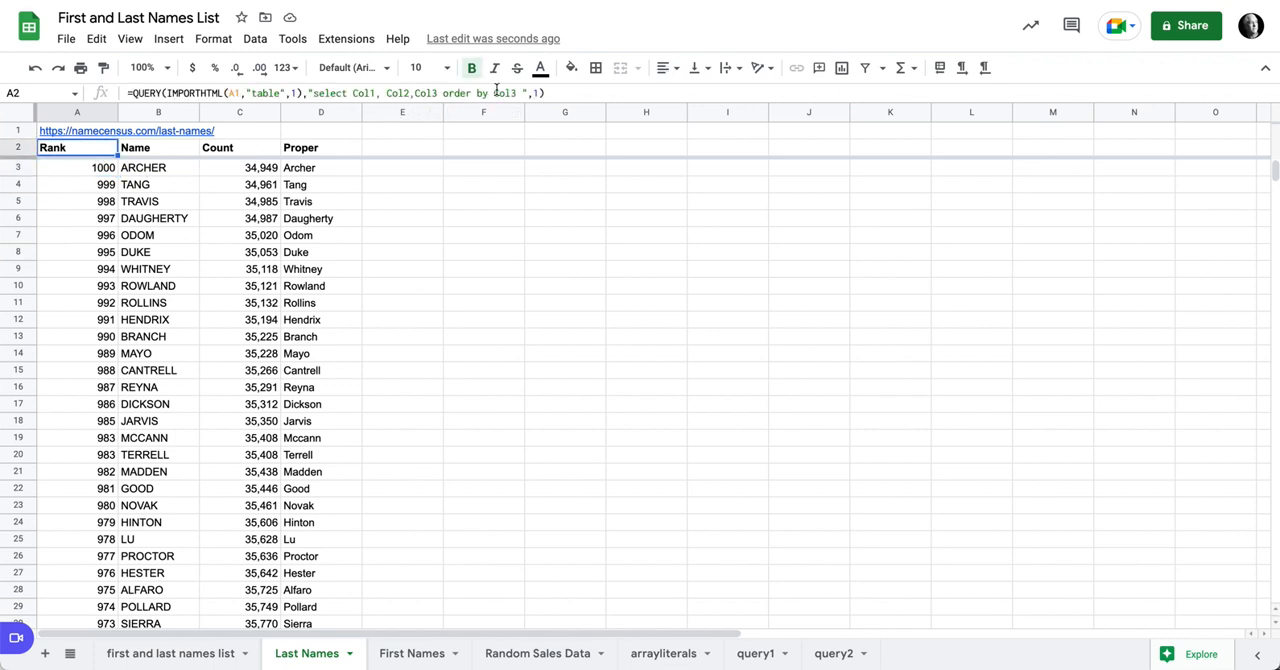
drag(519, 92, 443, 93)
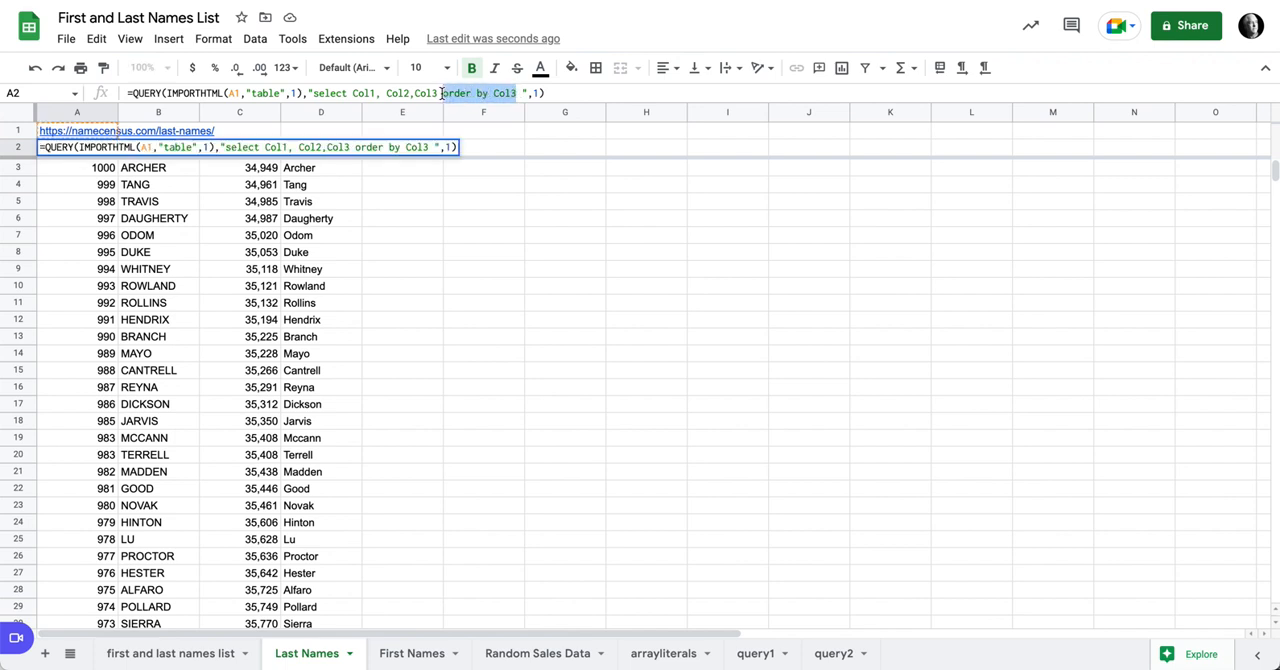
key(BackSpace)
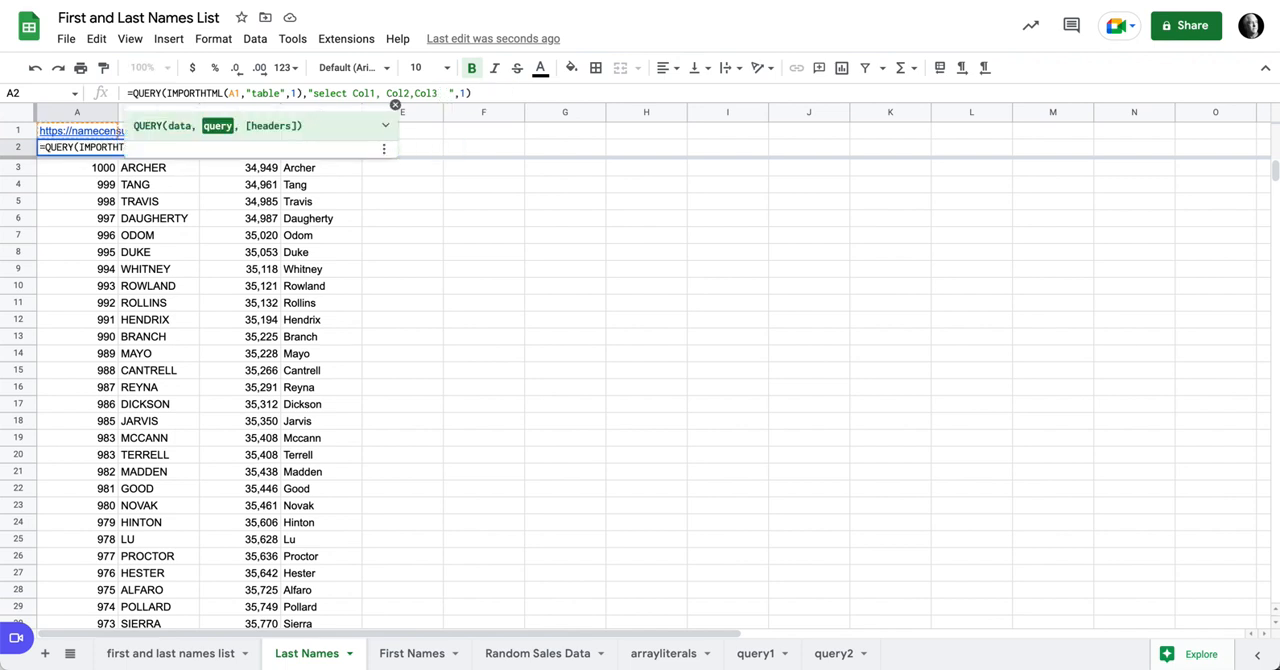
key(Return)
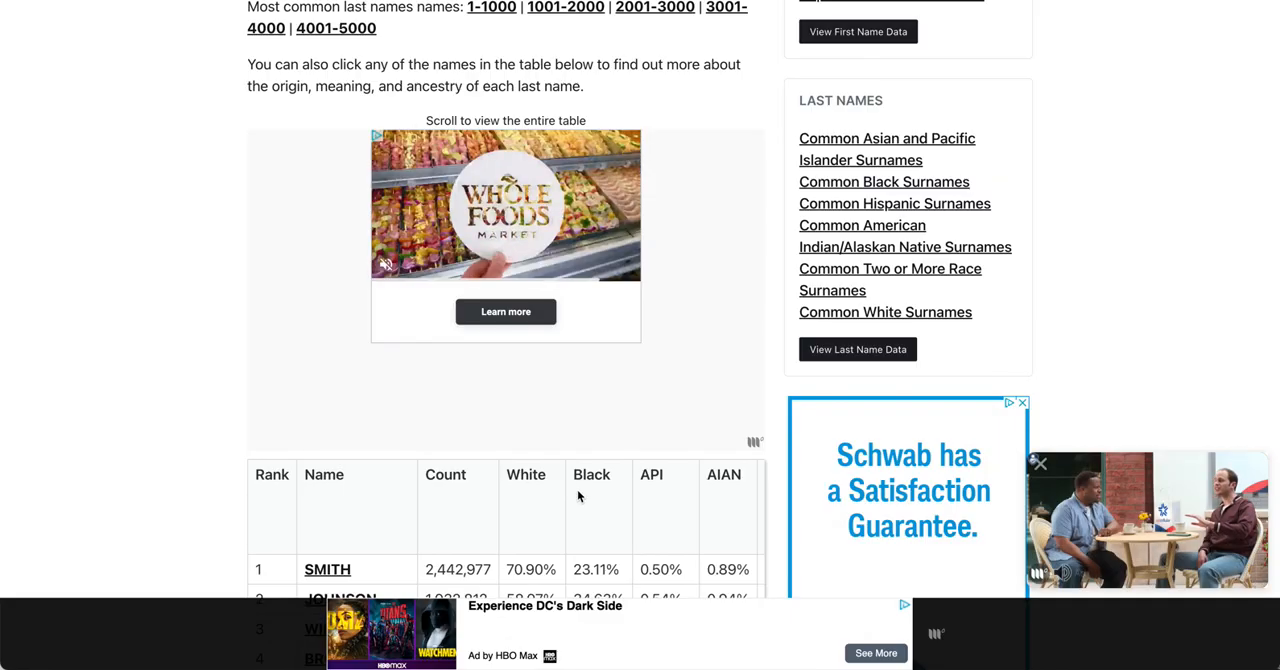
Step: Switch to the Name Census last names page and examine the links by rank range and the 1001-2000 page with its table
scroll(581, 479, down, 3)
scroll(590, 470, up, 7)
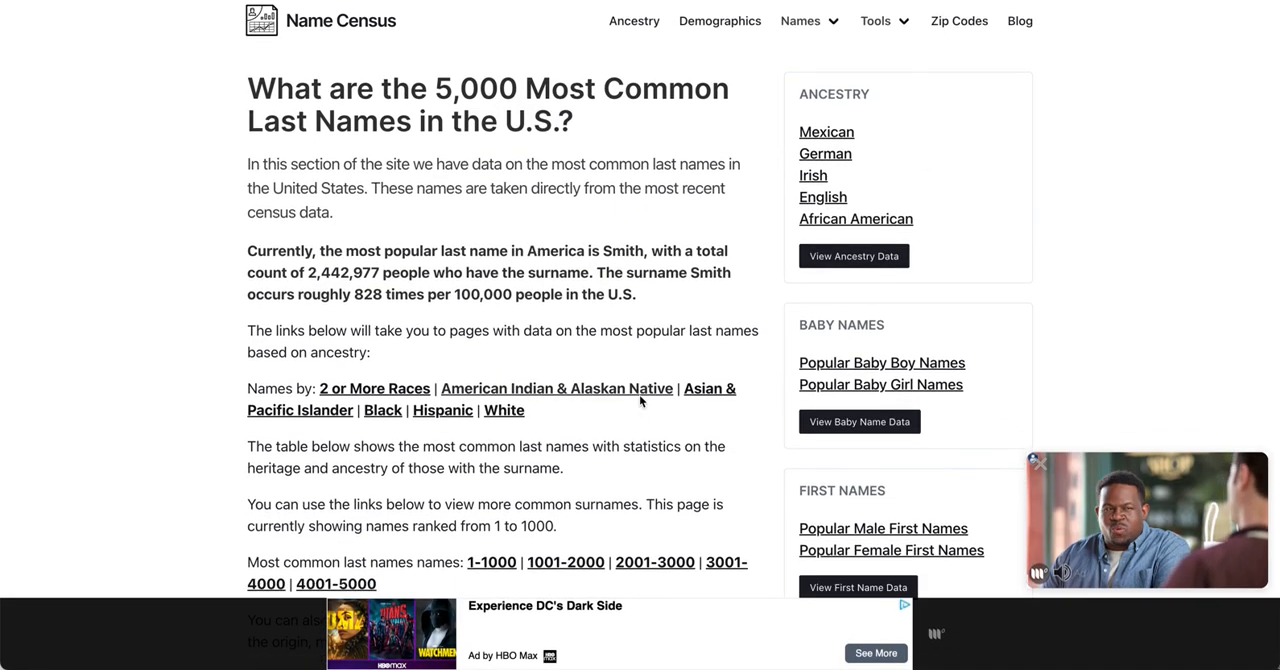
scroll(645, 396, down, 2)
scroll(637, 398, down, 2)
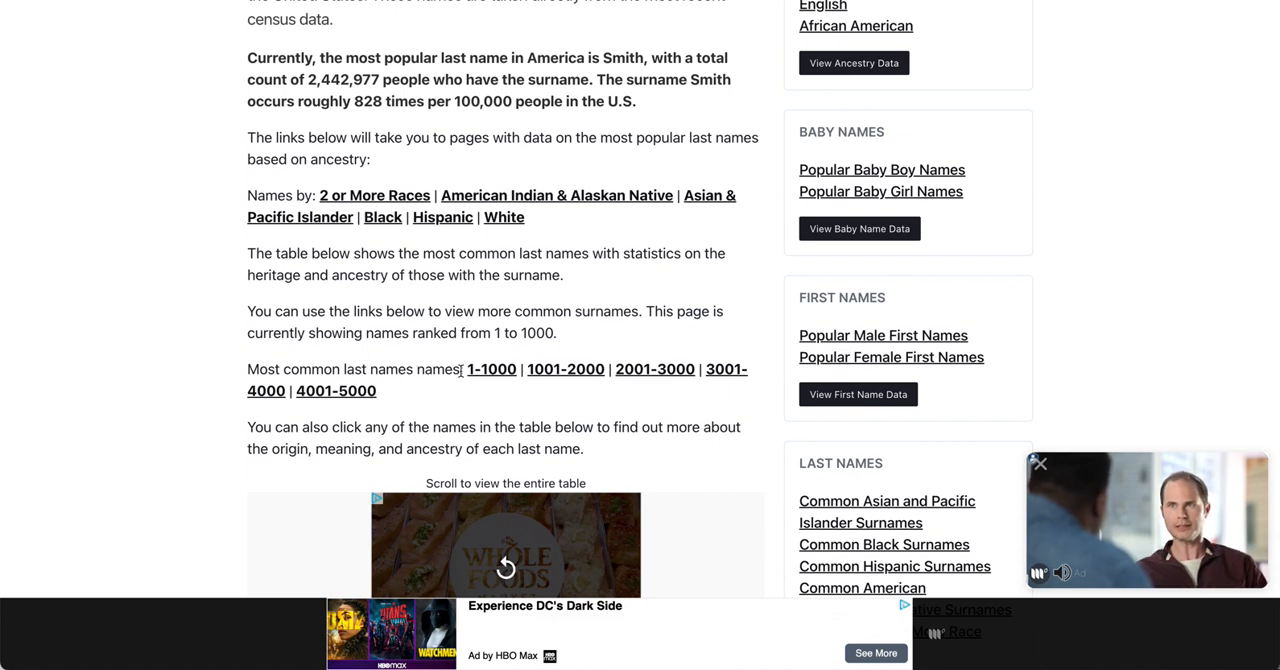
click(566, 370)
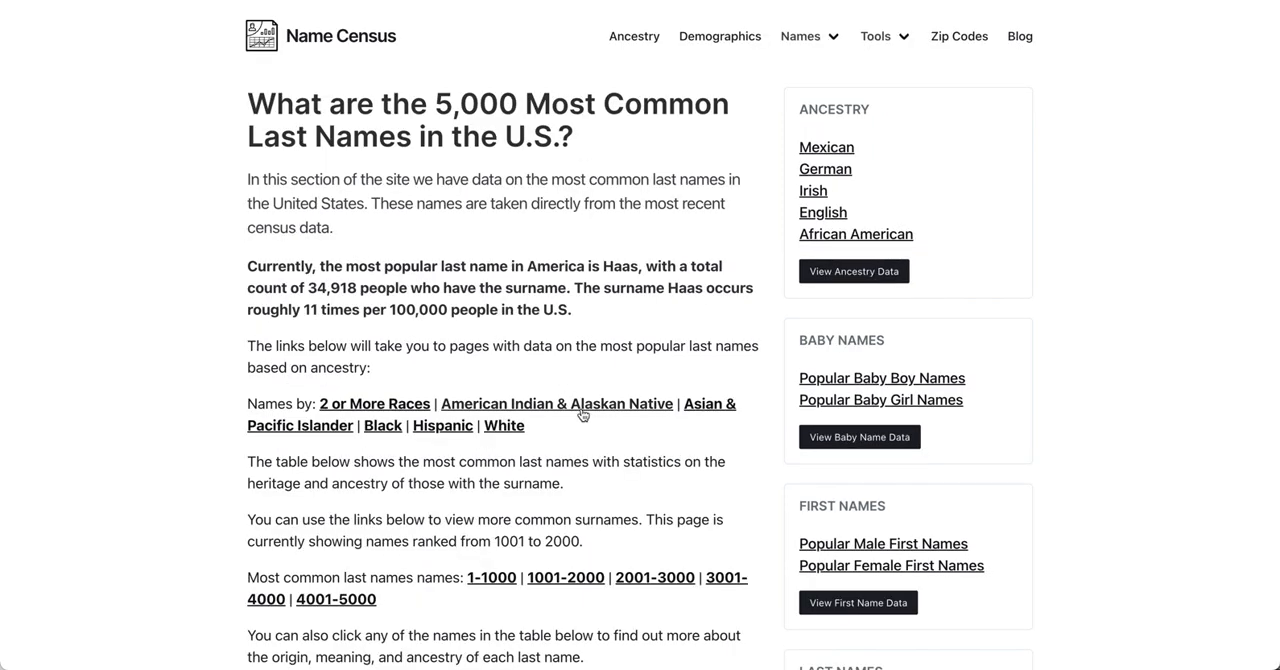
scroll(580, 417, down, 5)
scroll(585, 418, down, 5)
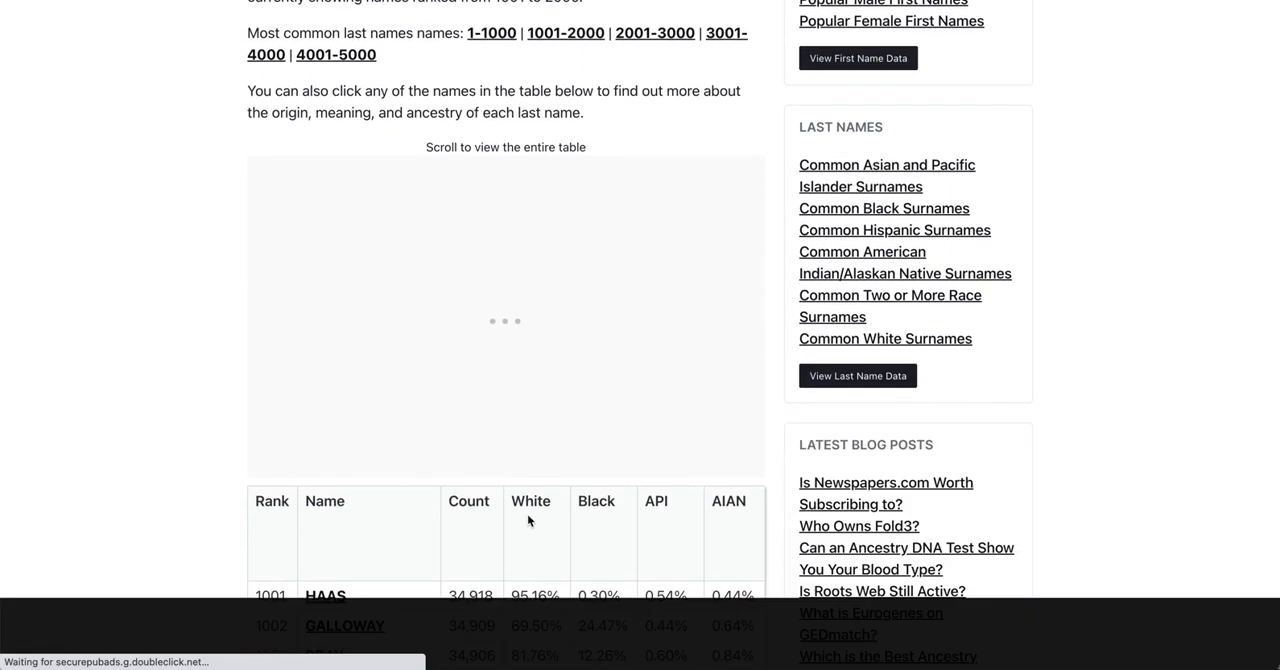
scroll(400, 537, down, 3)
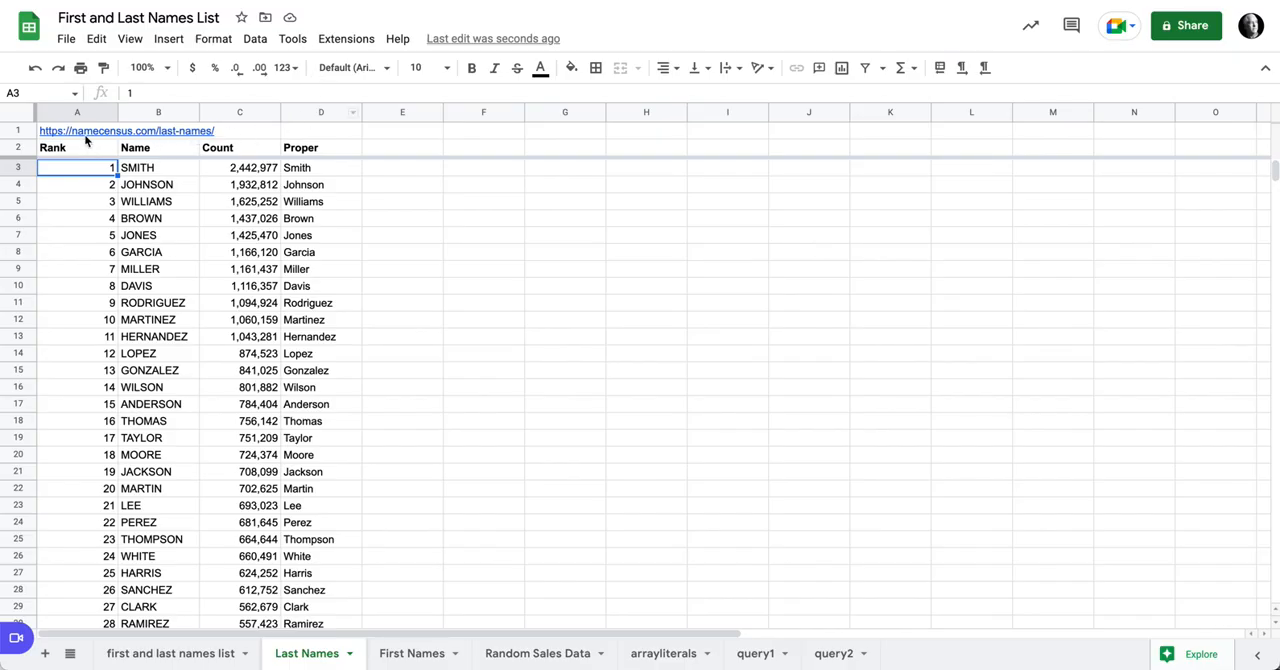
Step: Try extending the URL in A1 with "?start=1000" to load the next page of last names, and undo the change
click(80, 133)
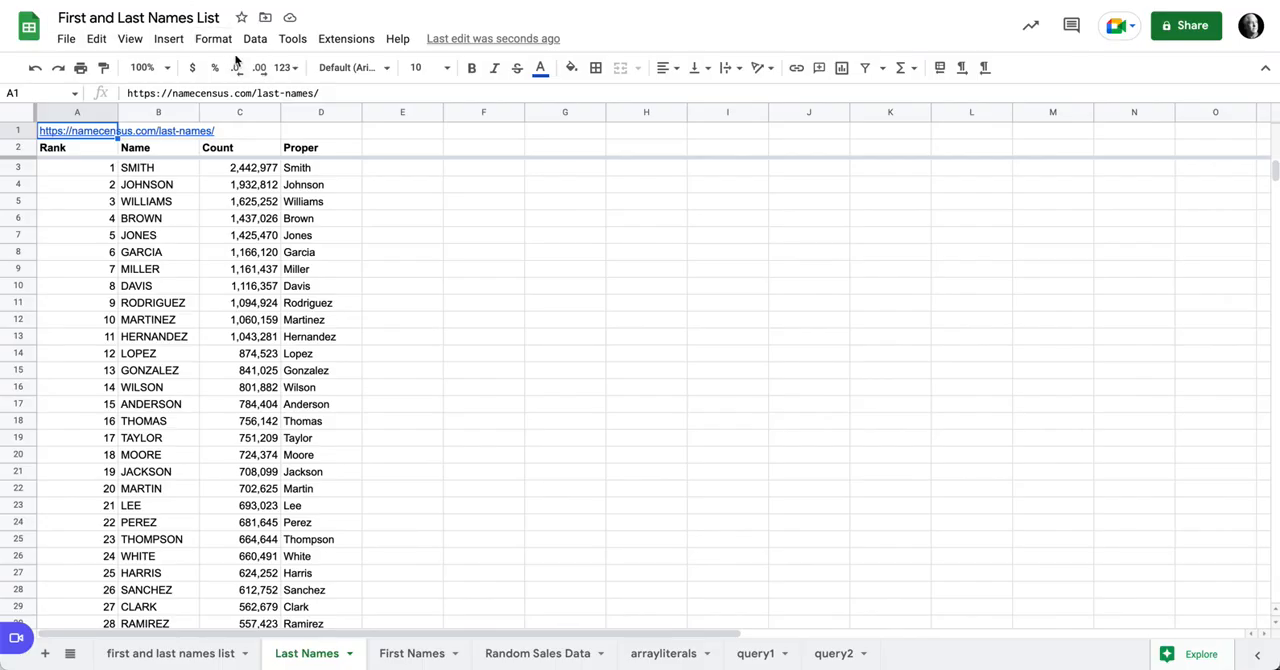
click(325, 93)
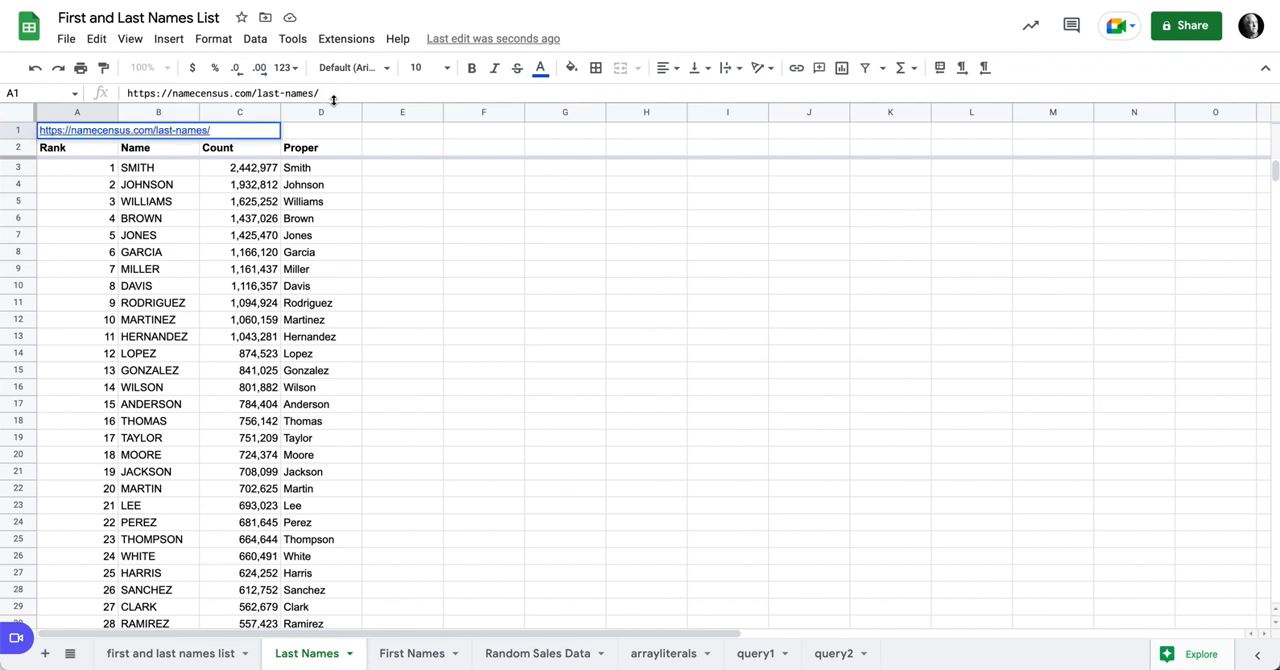
text(start=1000)
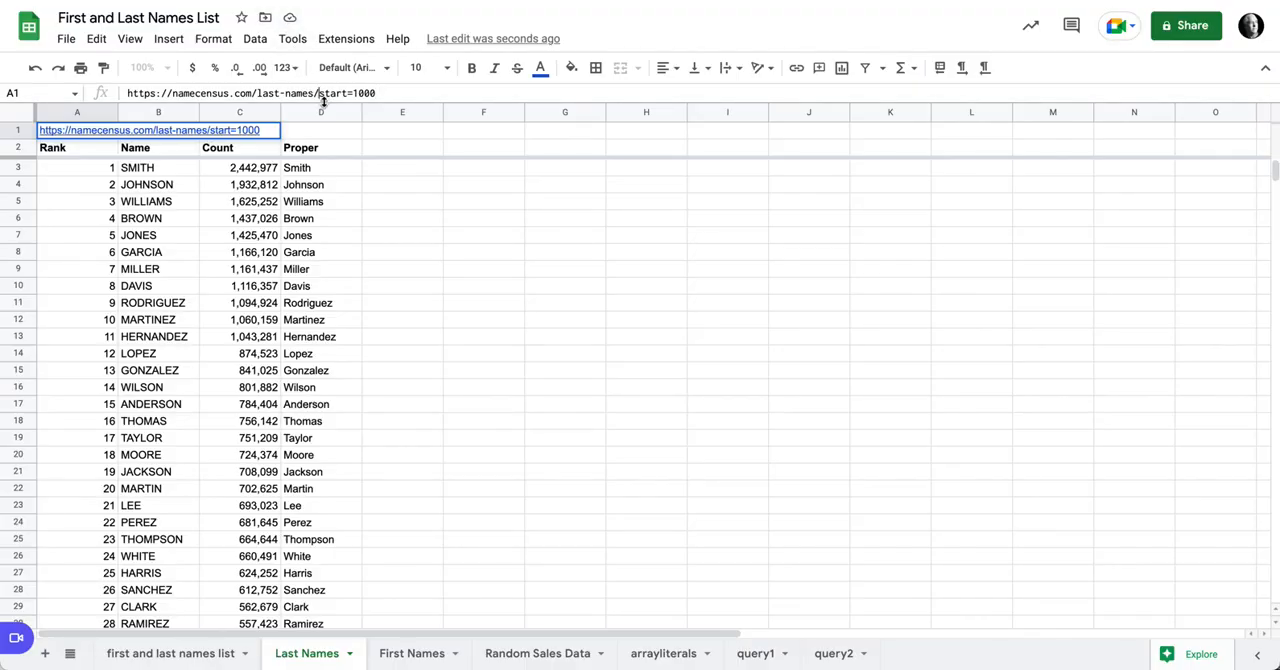
click(319, 95)
text(?)
key(Return)
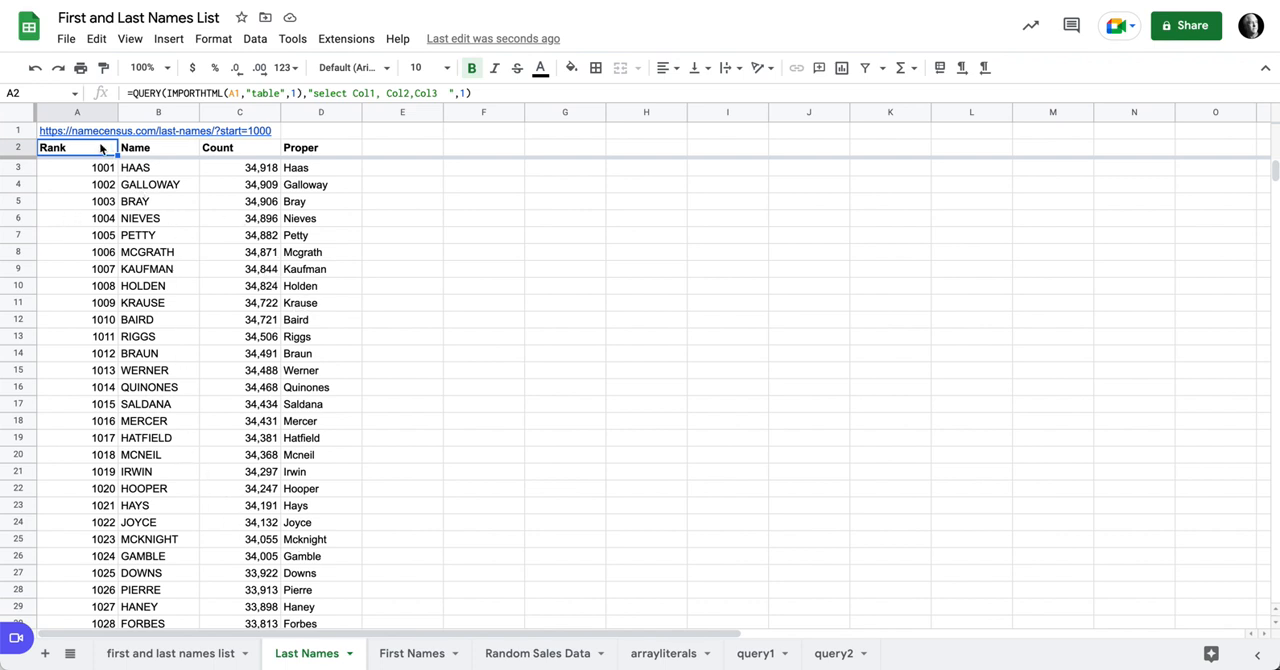
key(ctrl+z)
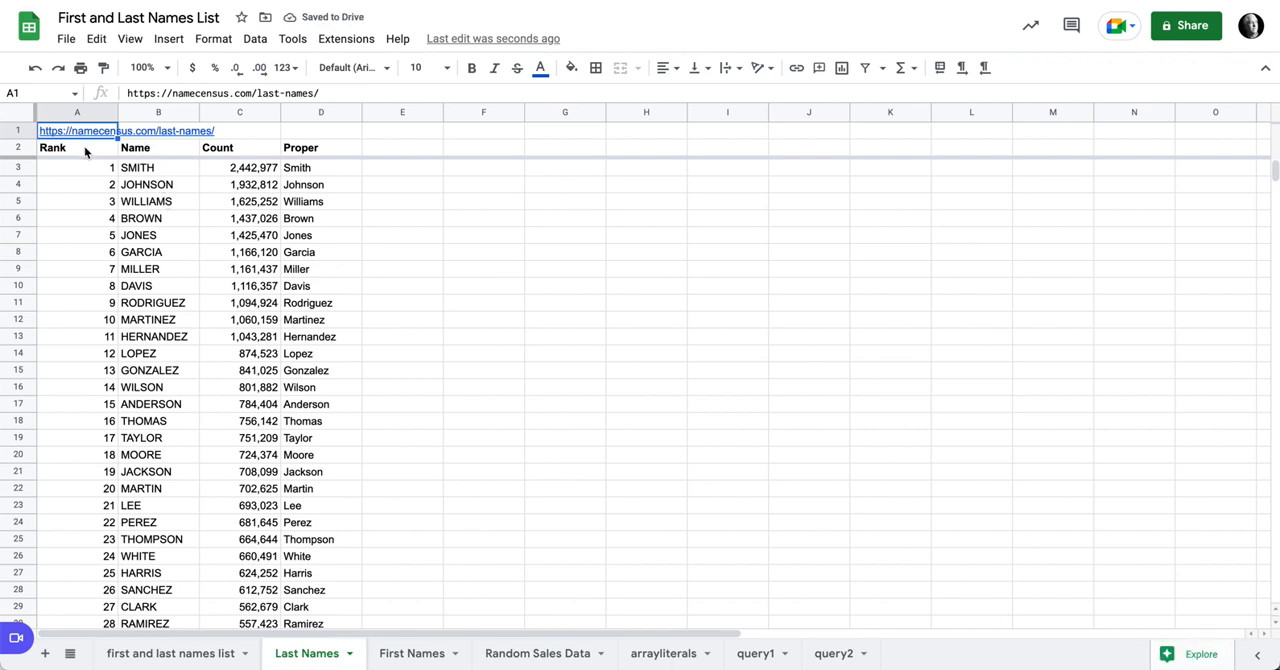
Step: Copy columns A to D of the Last Names sheet and paste them starting at F1
drag(81, 113, 311, 118)
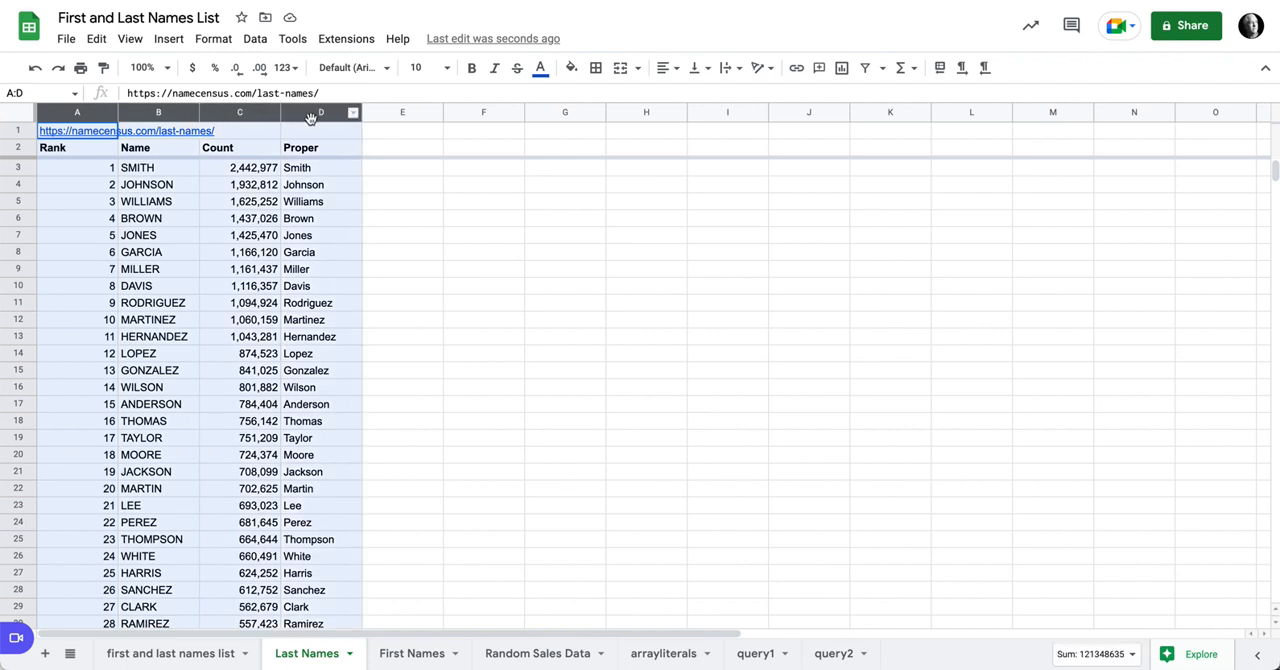
key(ctrl+c)
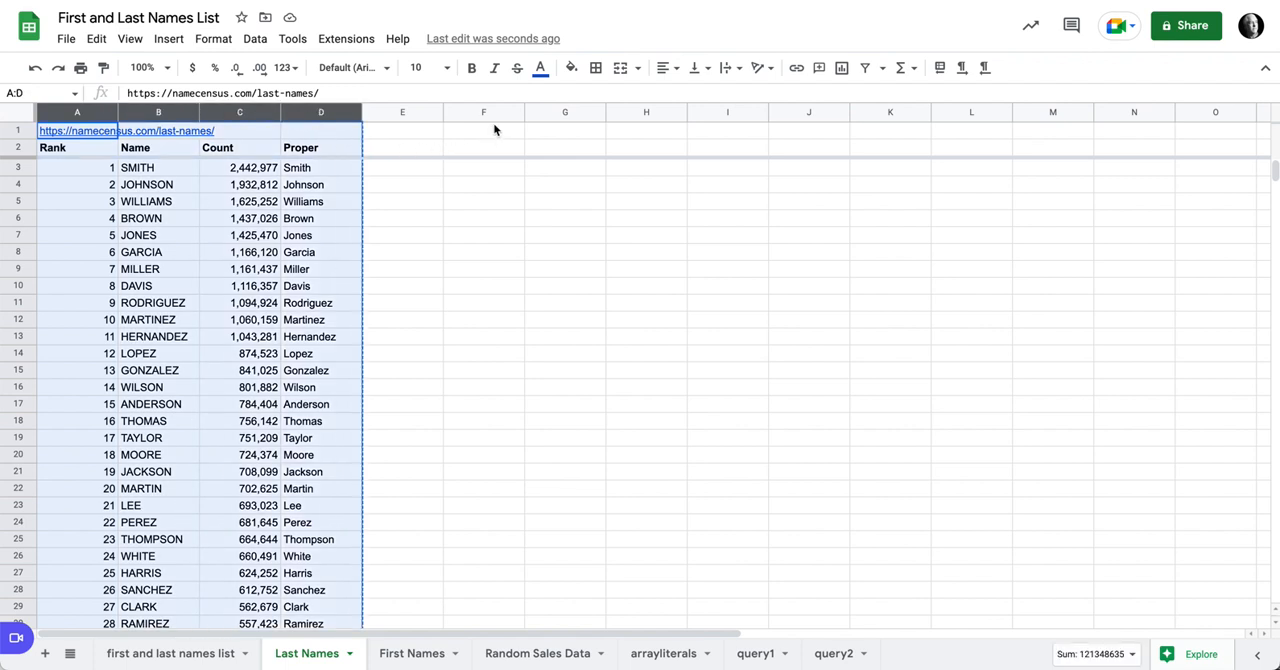
click(494, 130)
key(ctrl+v)
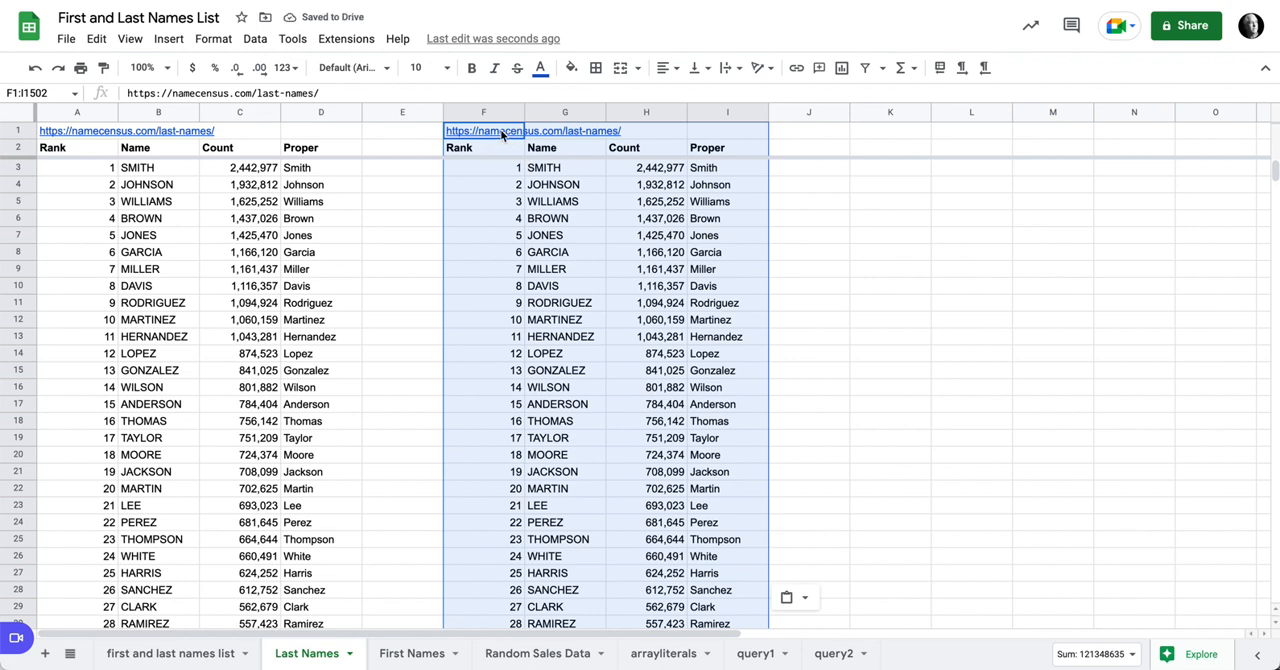
Step: Append "?start=1000" to the URL in F1 and narrow the blank column E between the two tables
click(500, 130)
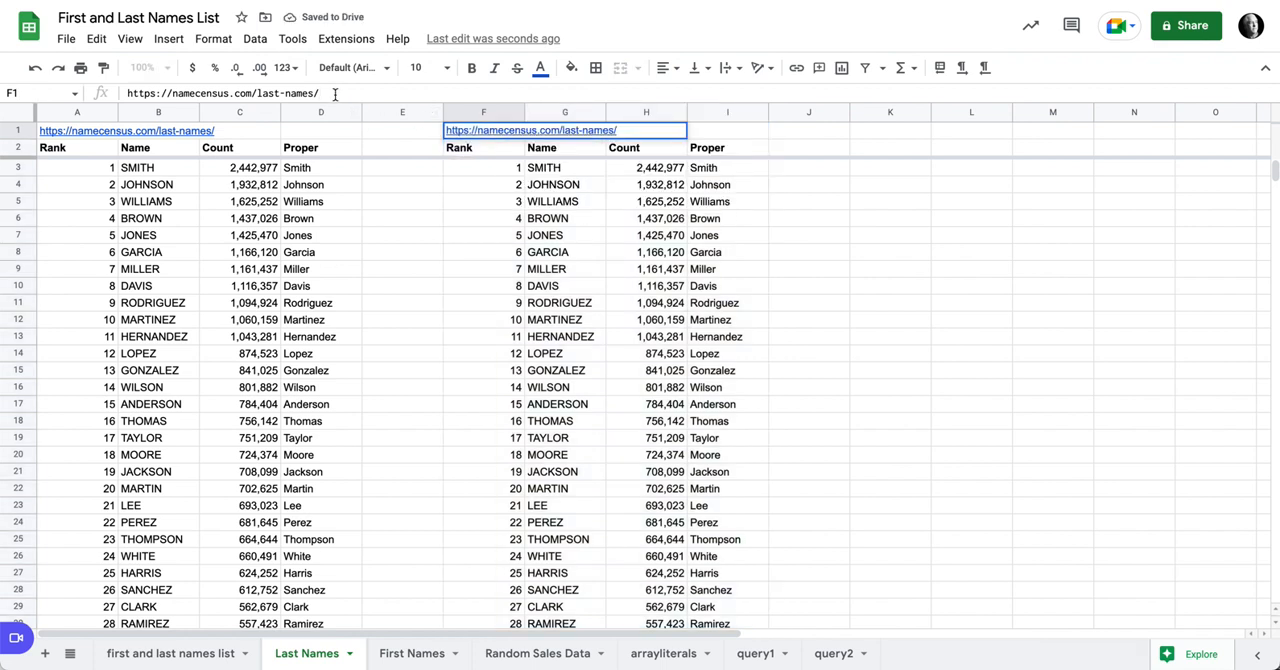
text(?star)
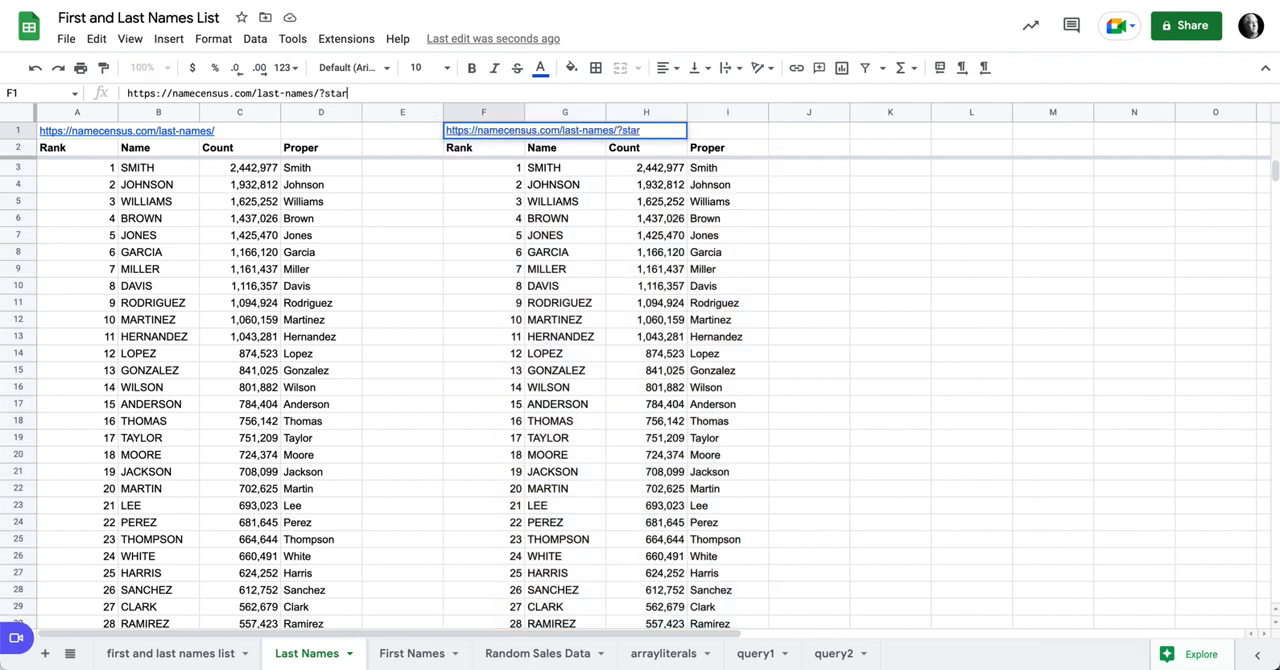
text(t=1000)
key(Return)
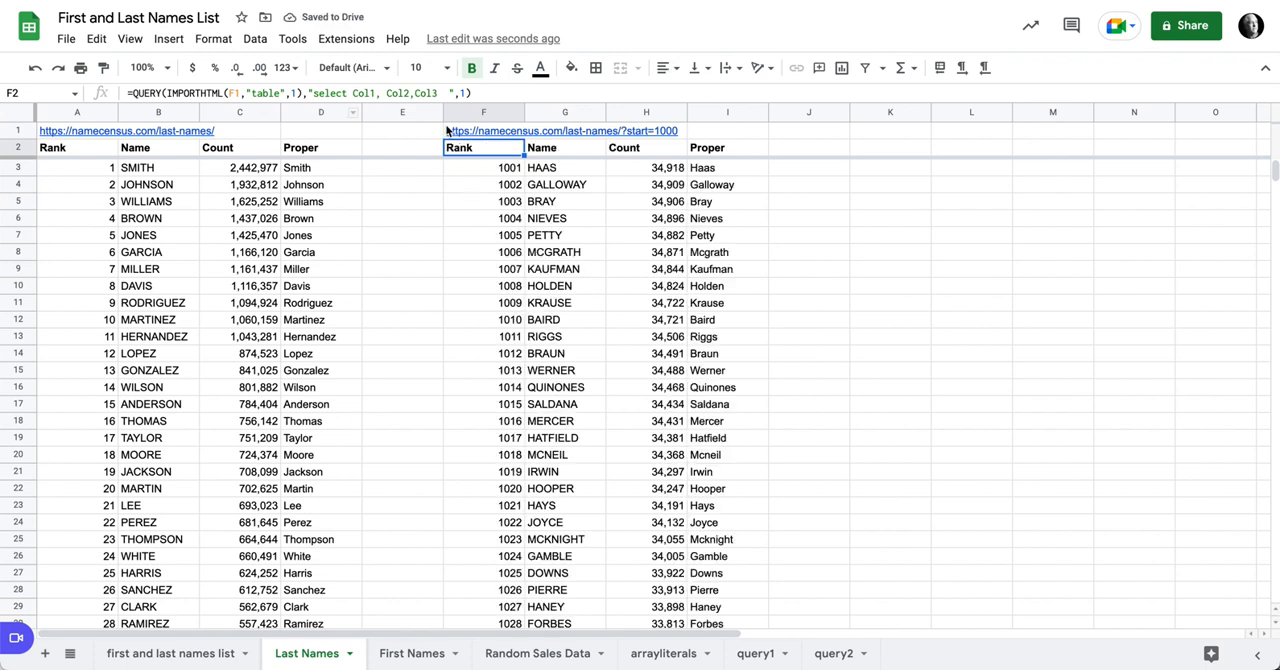
drag(443, 114, 396, 114)
click(568, 289)
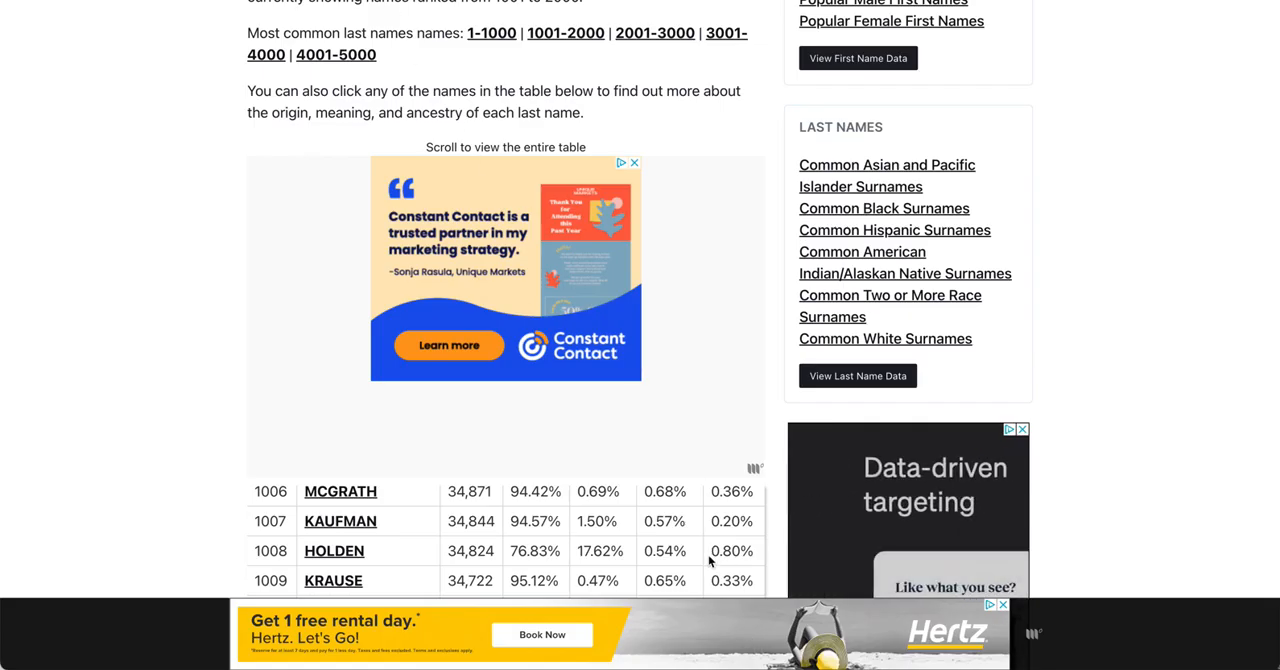
Step: Switch to the Name Census page, review its rank-range links and table, and return to the Last Names sheet
scroll(706, 513, up, 5)
scroll(704, 511, down, 5)
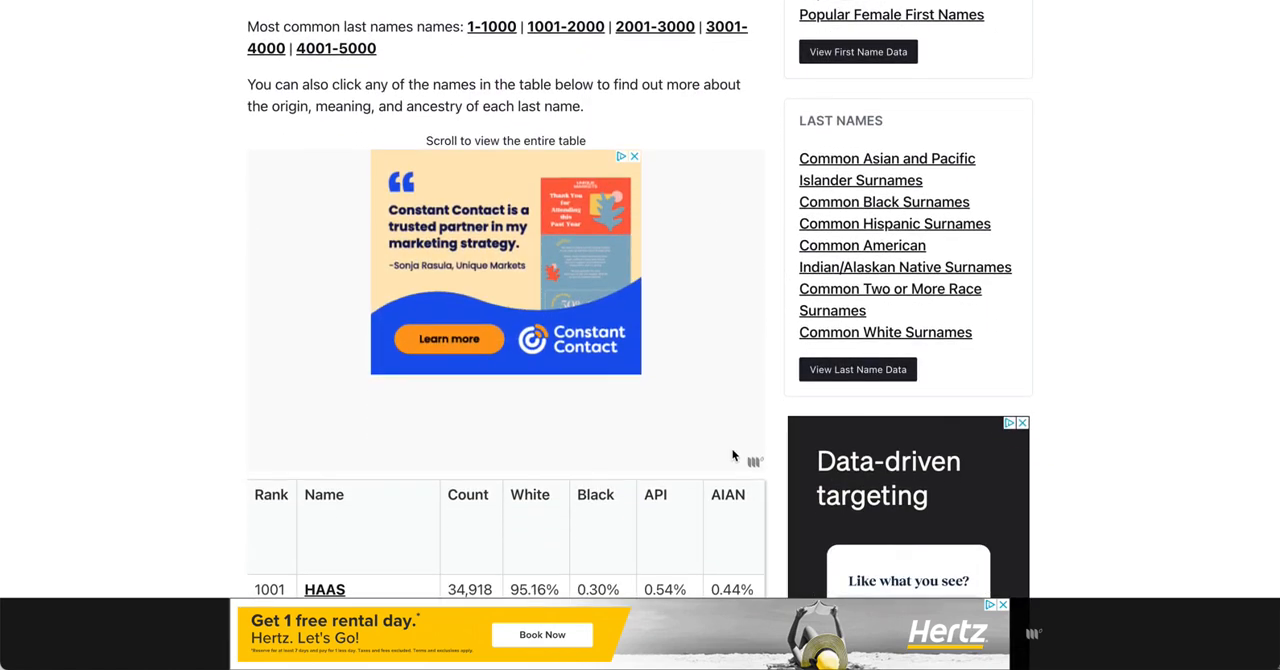
scroll(732, 447, down, 3)
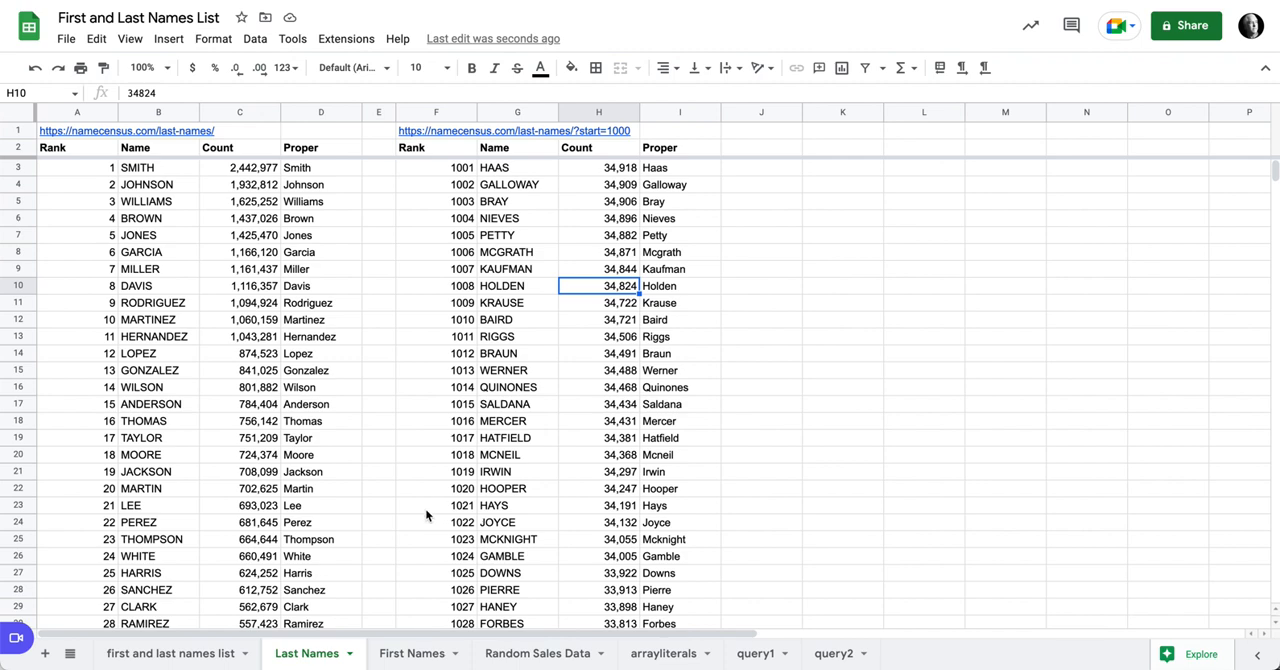
click(420, 654)
click(310, 654)
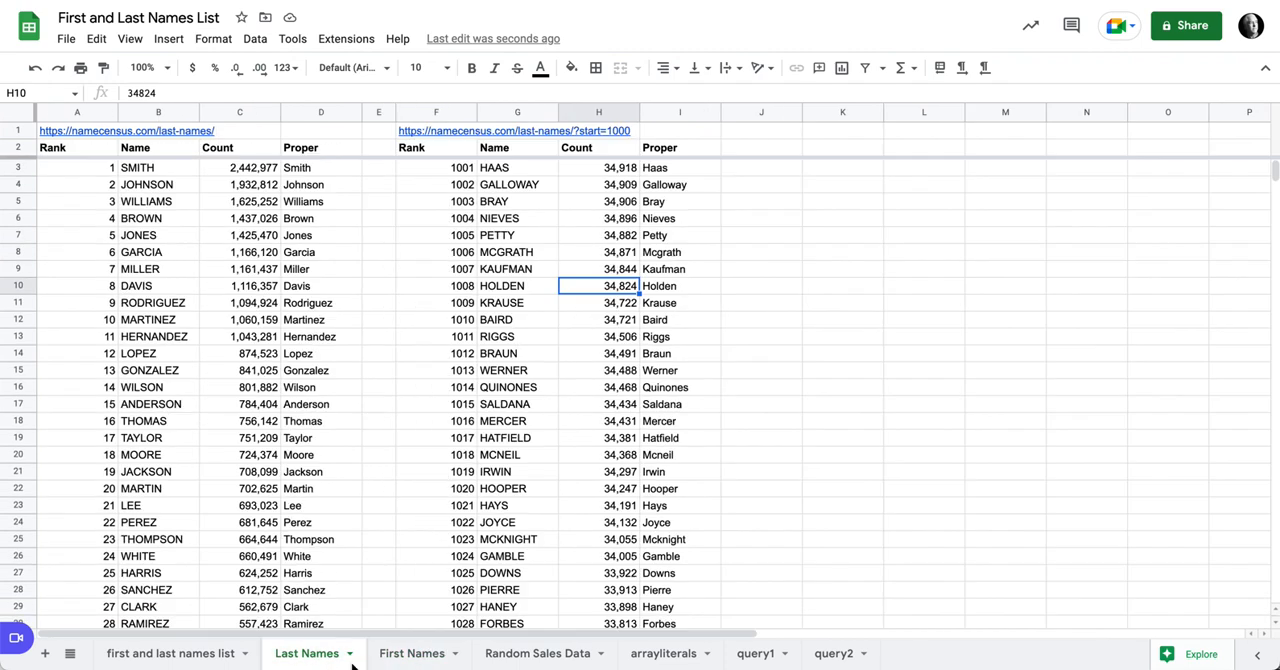